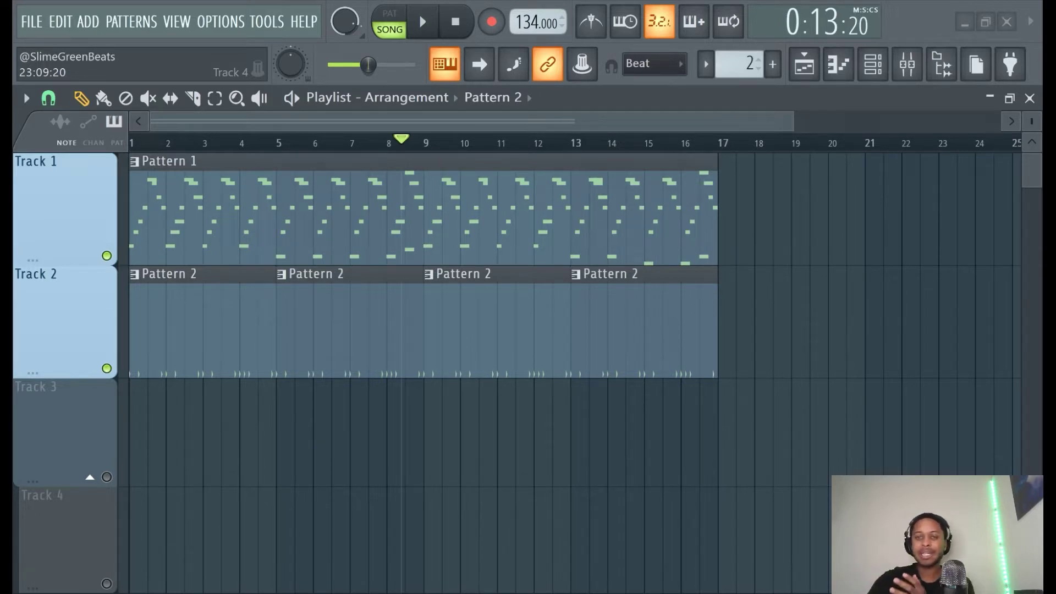
Step: Switch between the channel rack and mixer and glance at the ElectraX melody synth
{"action": "left_click", "coordinate": [873, 64]}
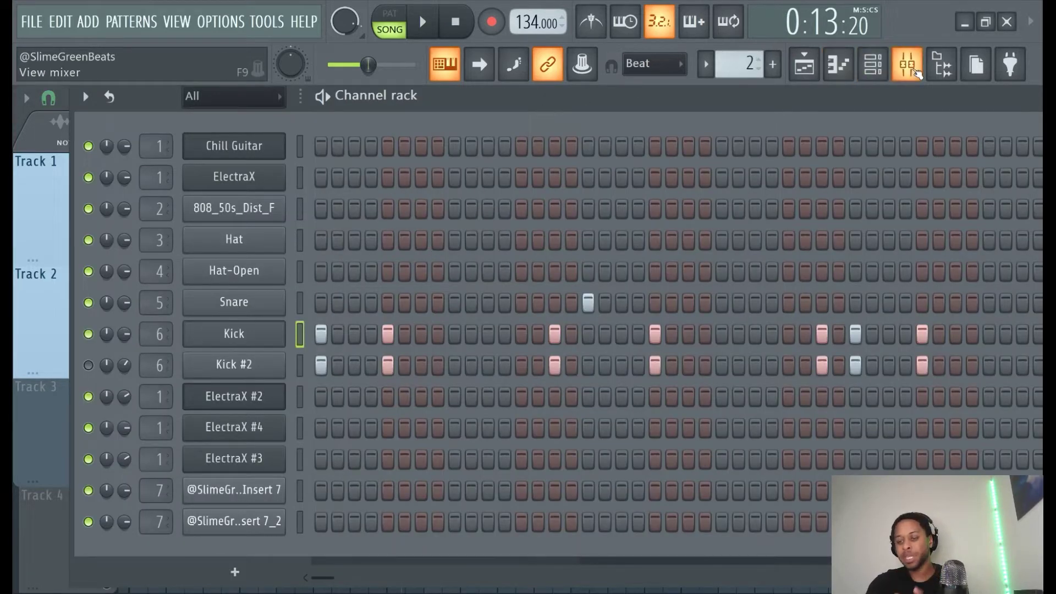
{"action": "left_click", "coordinate": [914, 70]}
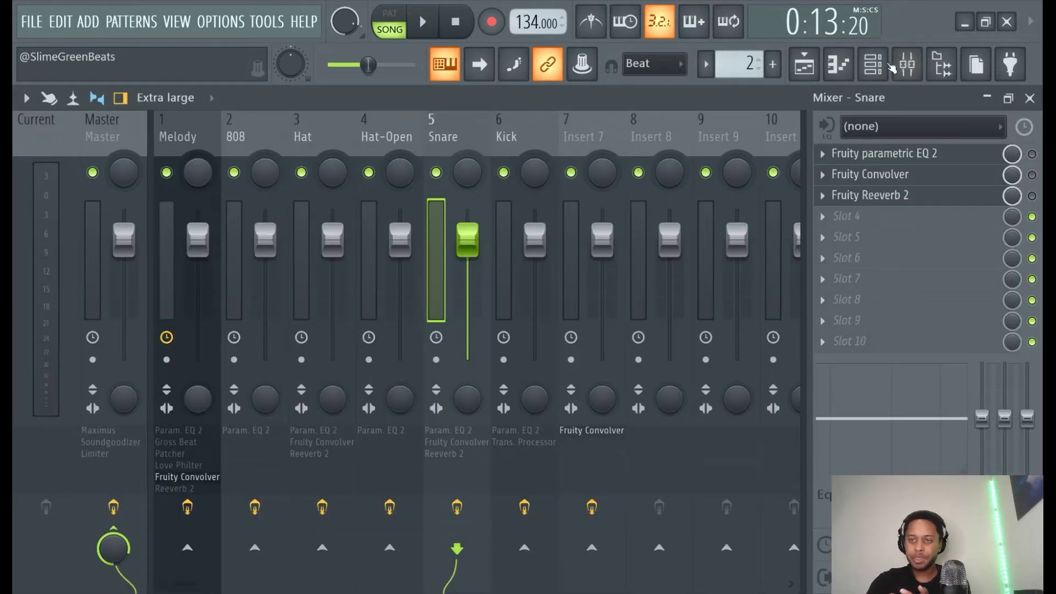
{"action": "left_click", "coordinate": [872, 65]}
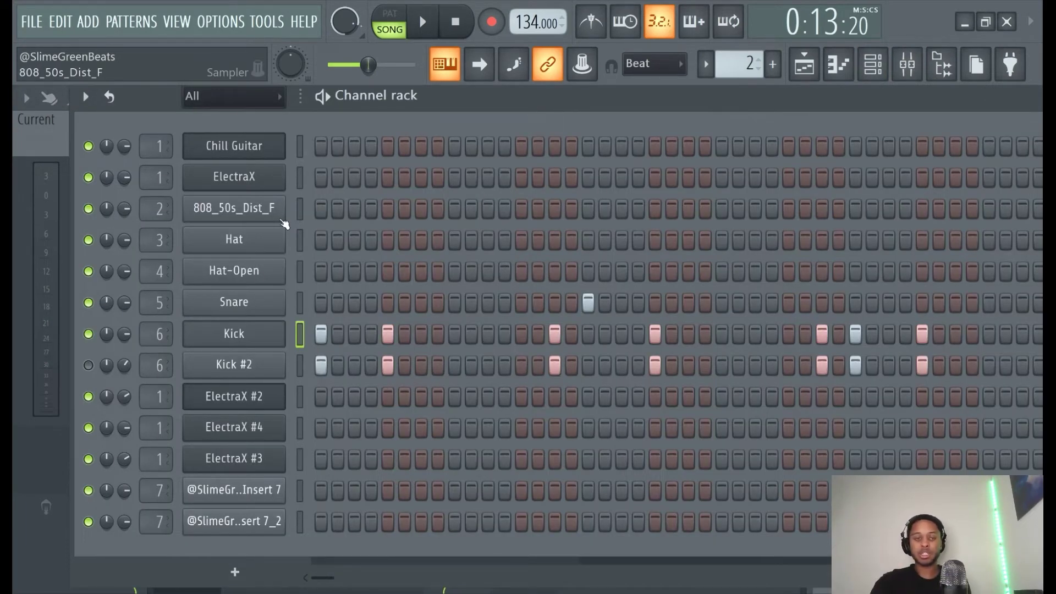
{"action": "left_click", "coordinate": [232, 175]}
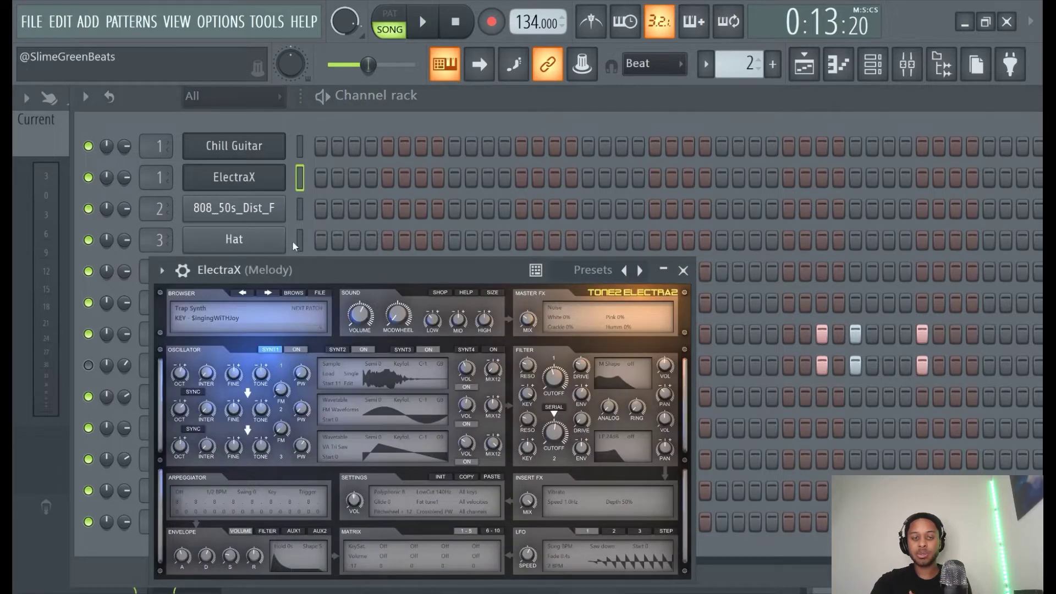
{"action": "key", "text": "Escape"}
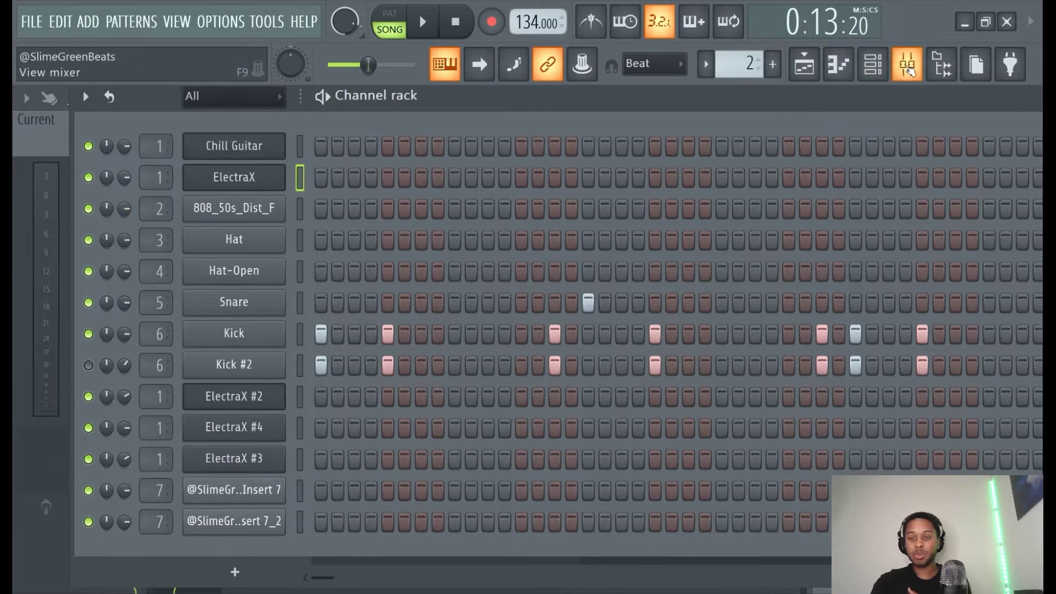
Step: Show mixer insert 6 Kick with its parametric EQ 2 and Transient Processor chain
{"action": "left_click", "coordinate": [906, 65]}
{"action": "left_click", "coordinate": [503, 236]}
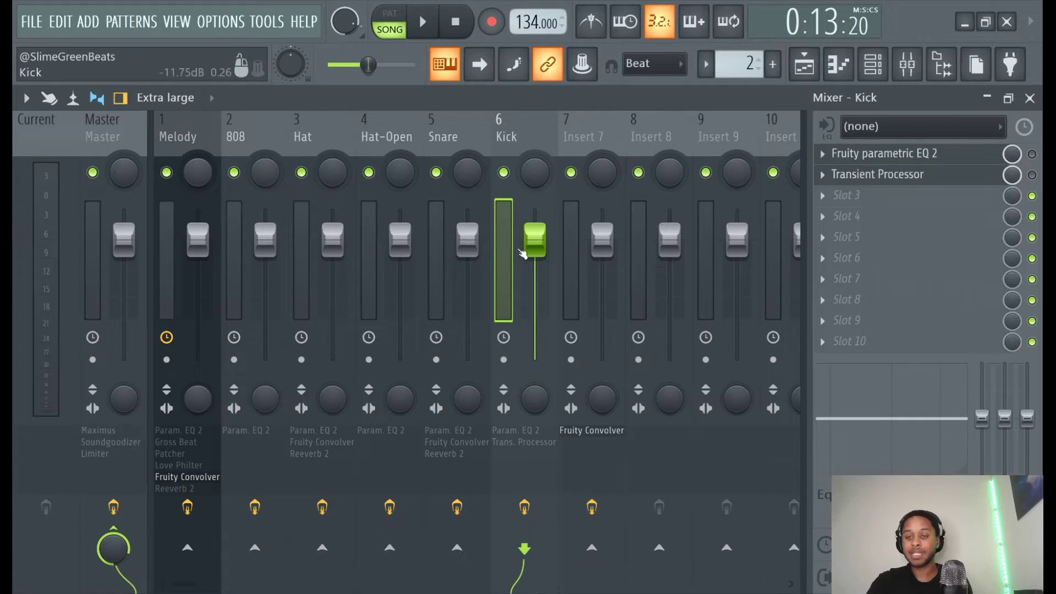
{"action": "right_click", "coordinate": [1032, 154]}
Step: Inspect the Kick's Fruity parametric EQ 2 curve, close it, and return to the channel rack
{"action": "key", "text": "Escape"}
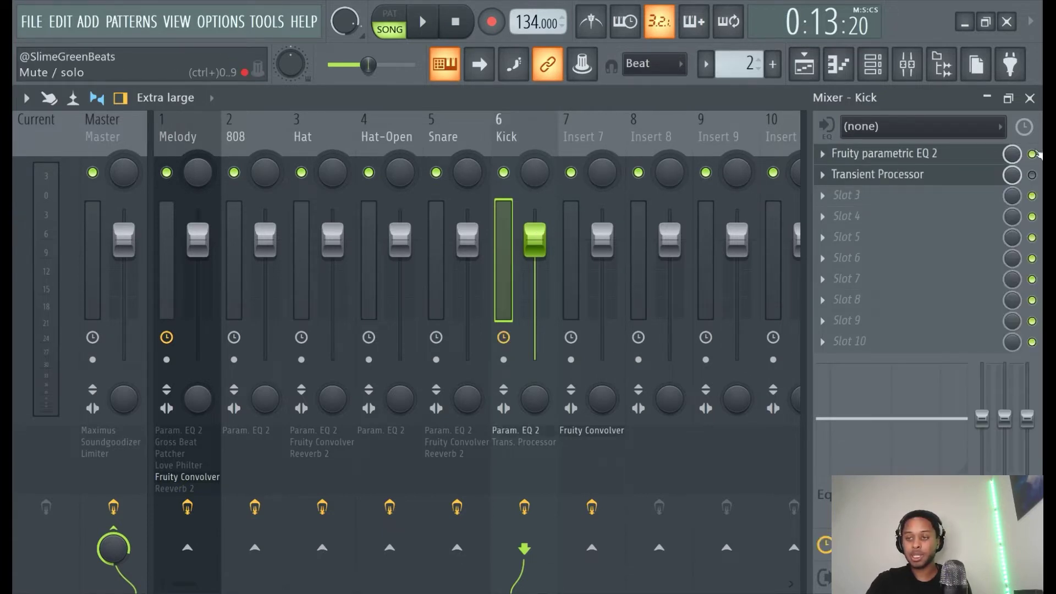
{"action": "left_click", "coordinate": [945, 159]}
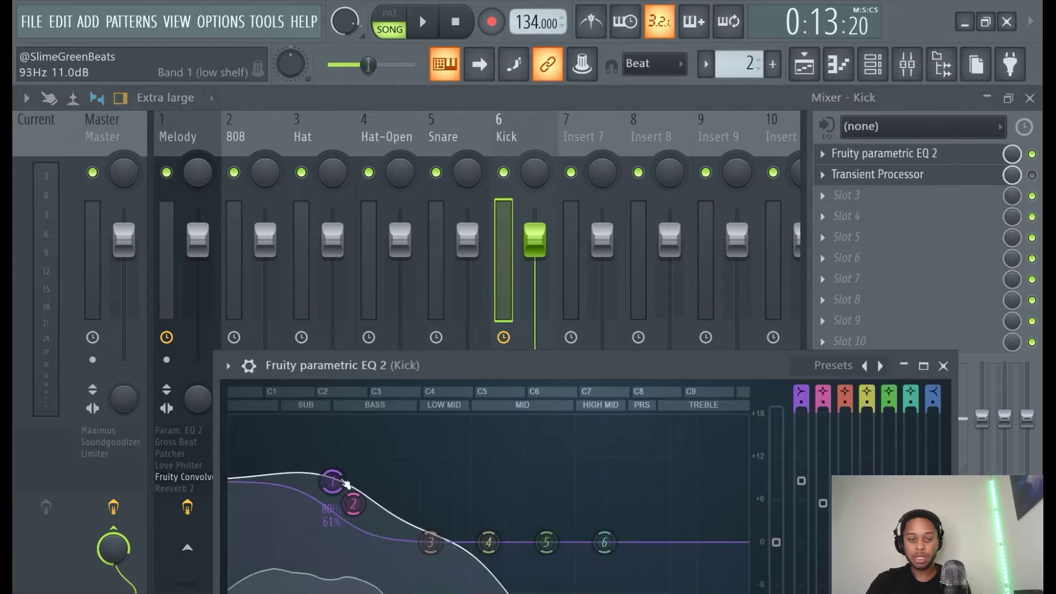
{"action": "left_click_drag", "start_coordinate": [507, 365], "coordinate": [500, 208]}
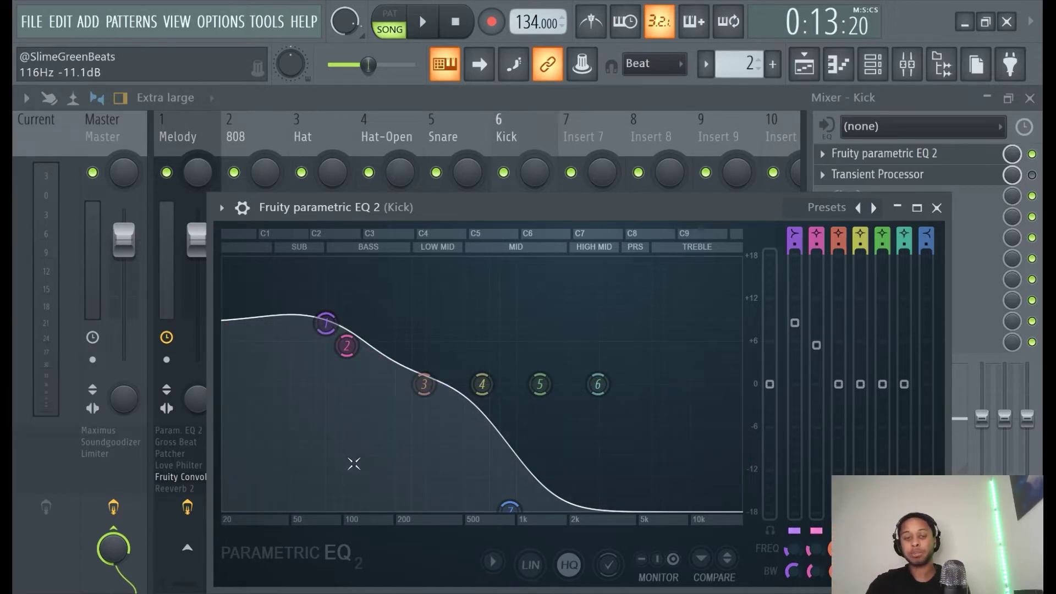
{"action": "left_click", "coordinate": [566, 105]}
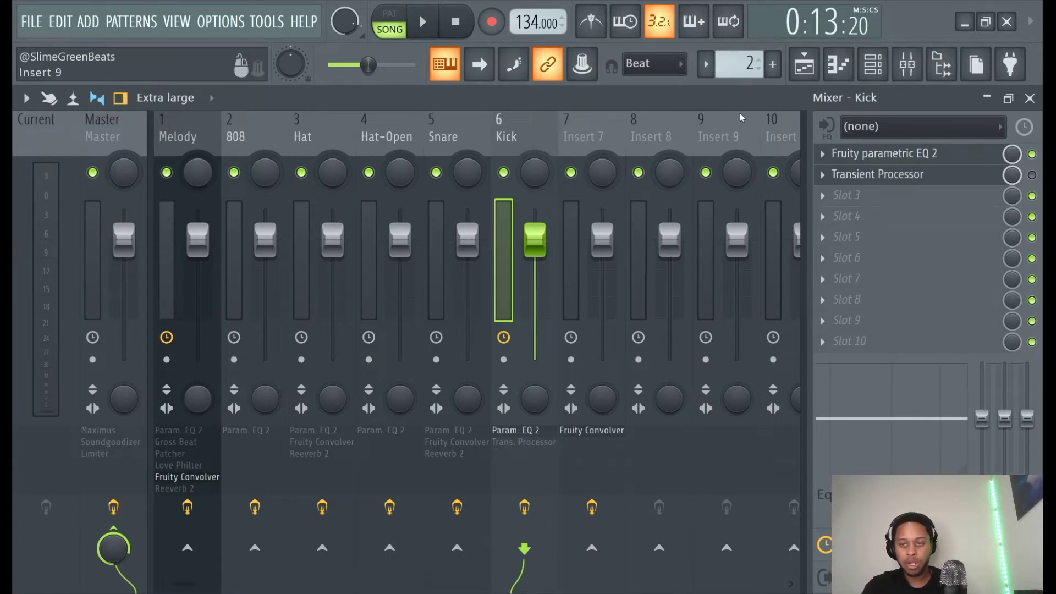
{"action": "left_click", "coordinate": [873, 64]}
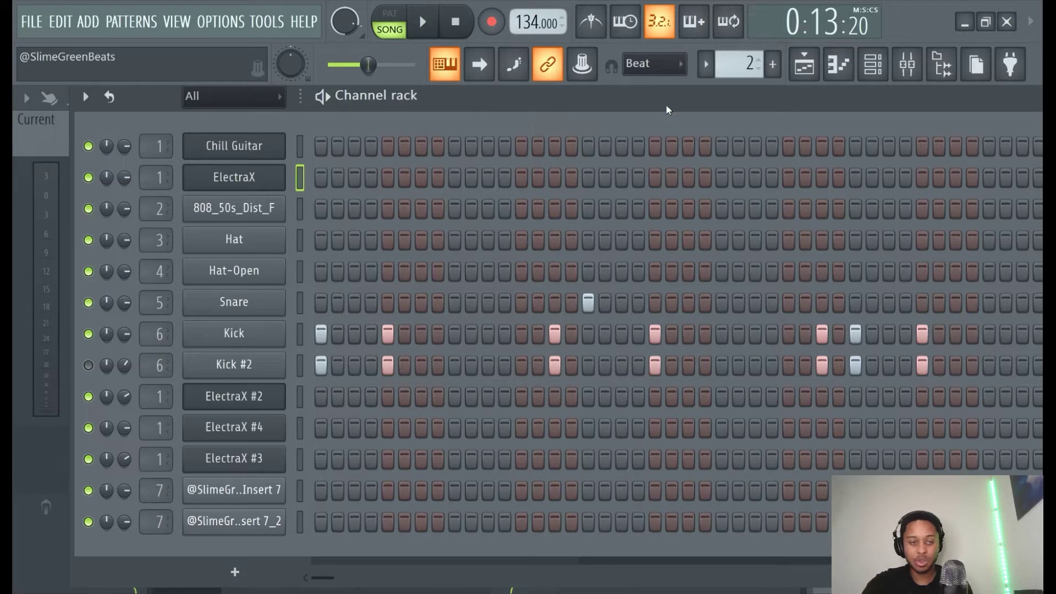
Step: Select the Kick channel, which shares its step pattern with Kick #2
{"action": "left_click", "coordinate": [300, 333]}
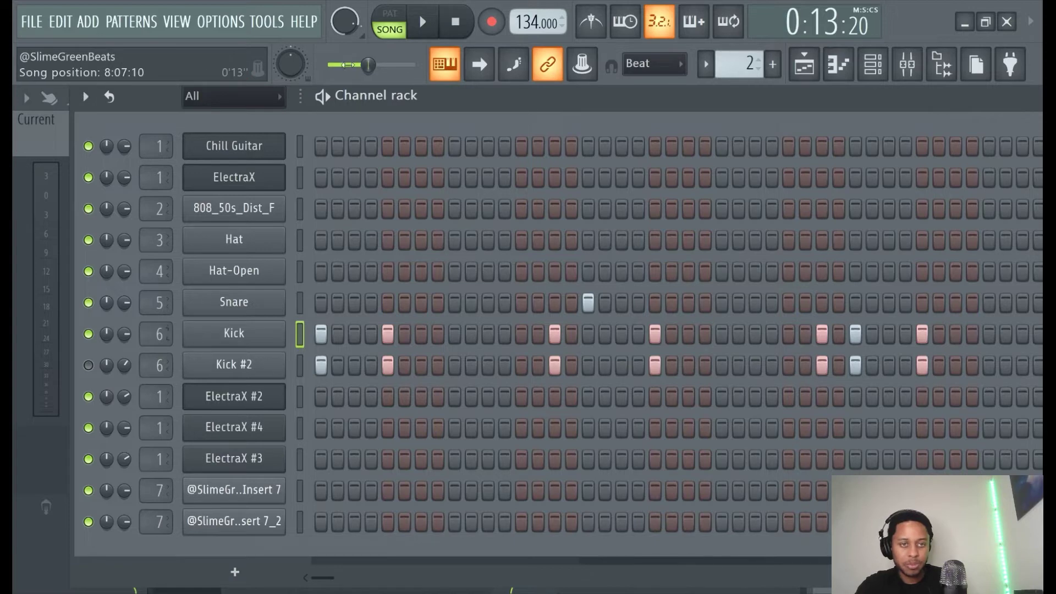
Step: During playback, A/B the Kick's EQ 2 on and off, then lower Kick volume to about 67%
{"action": "left_click", "coordinate": [423, 22]}
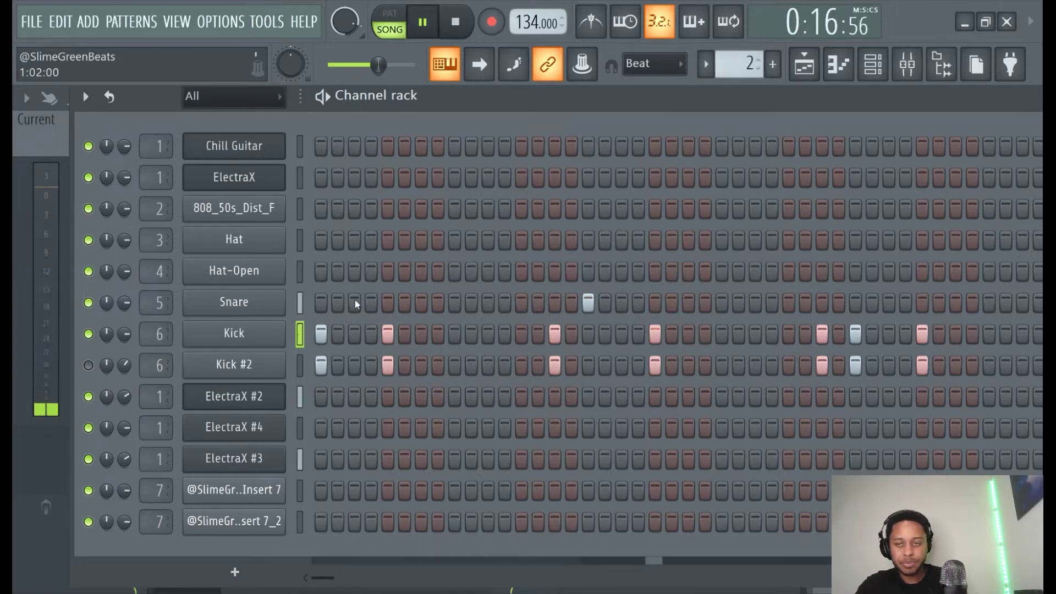
{"action": "left_click", "coordinate": [907, 64]}
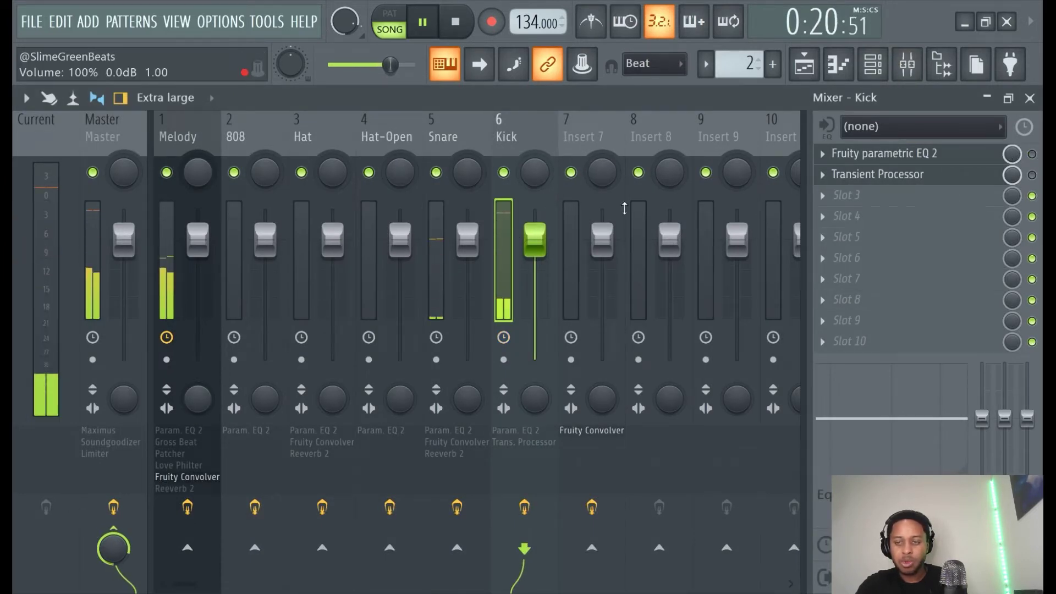
{"action": "left_click", "coordinate": [1032, 154]}
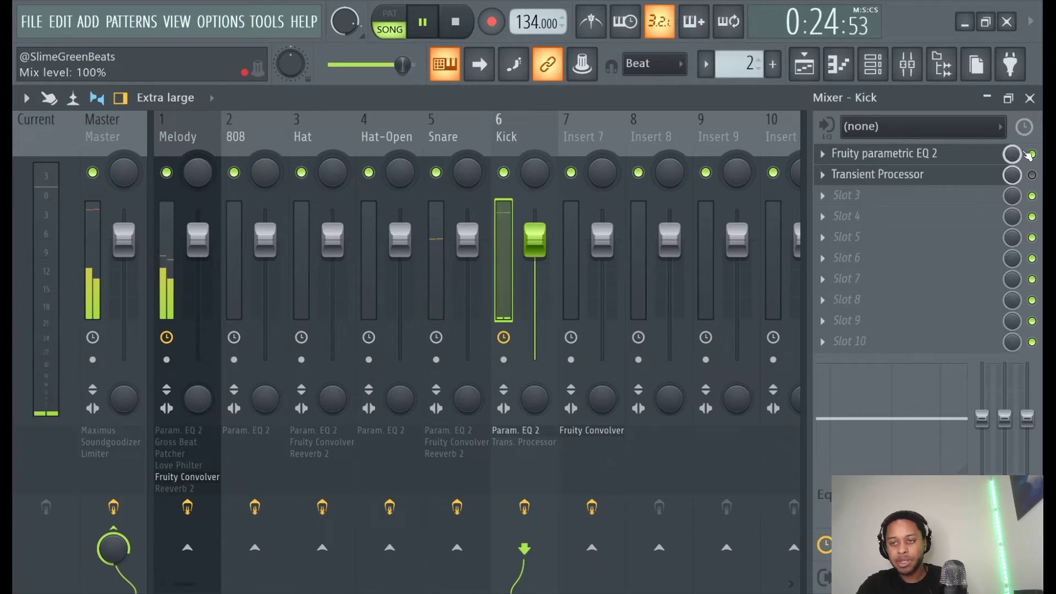
{"action": "left_click", "coordinate": [1032, 155]}
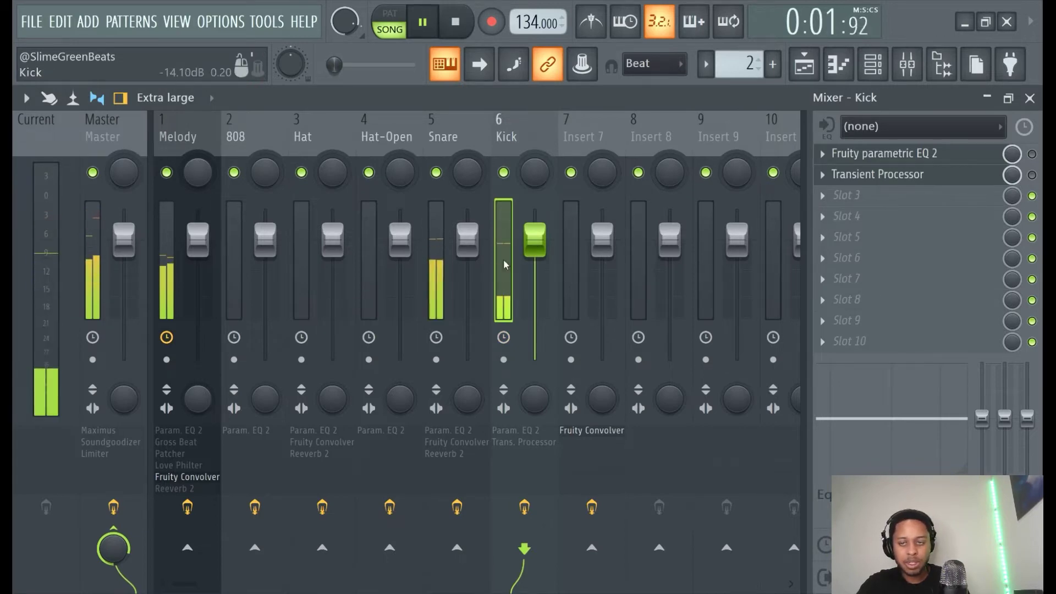
{"action": "left_click", "coordinate": [873, 65]}
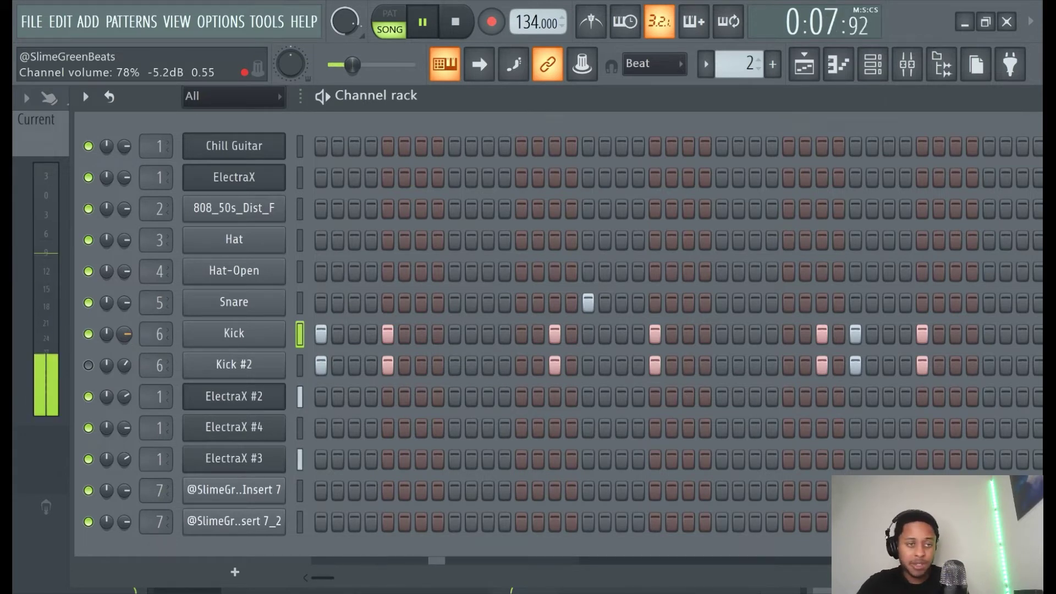
{"action": "mouse_move", "coordinate": [128, 338]}
{"action": "left_mouse_down"}
{"action": "mouse_move", "coordinate": [127, 357]}
{"action": "mouse_move", "coordinate": [128, 346]}
{"action": "left_mouse_up"}
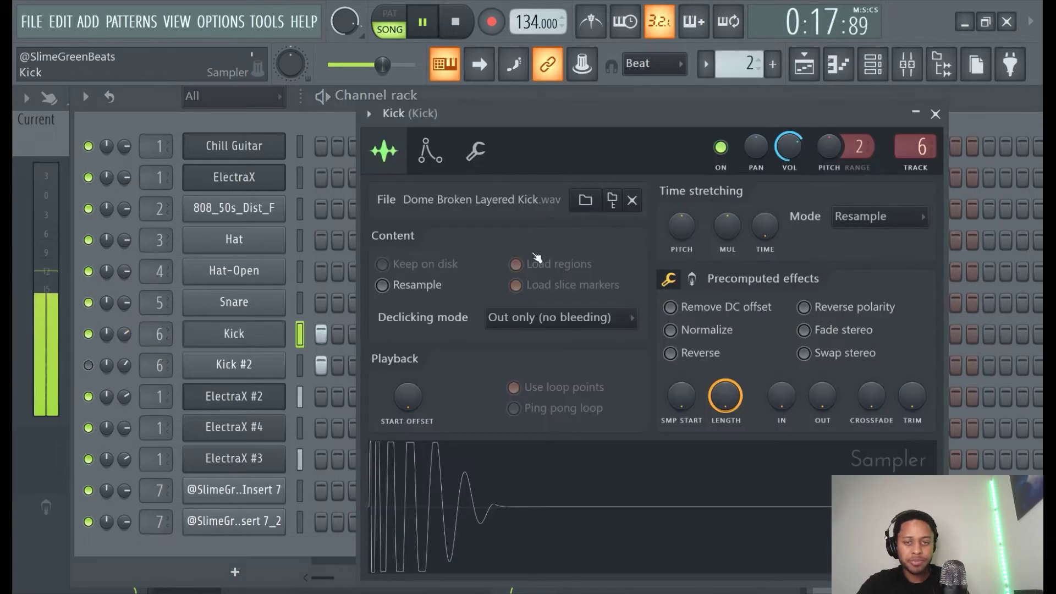
Step: Pause, close the Kick sampler, peek at ElectraX #3, and reselect the Kick channel
{"action": "left_click", "coordinate": [438, 21]}
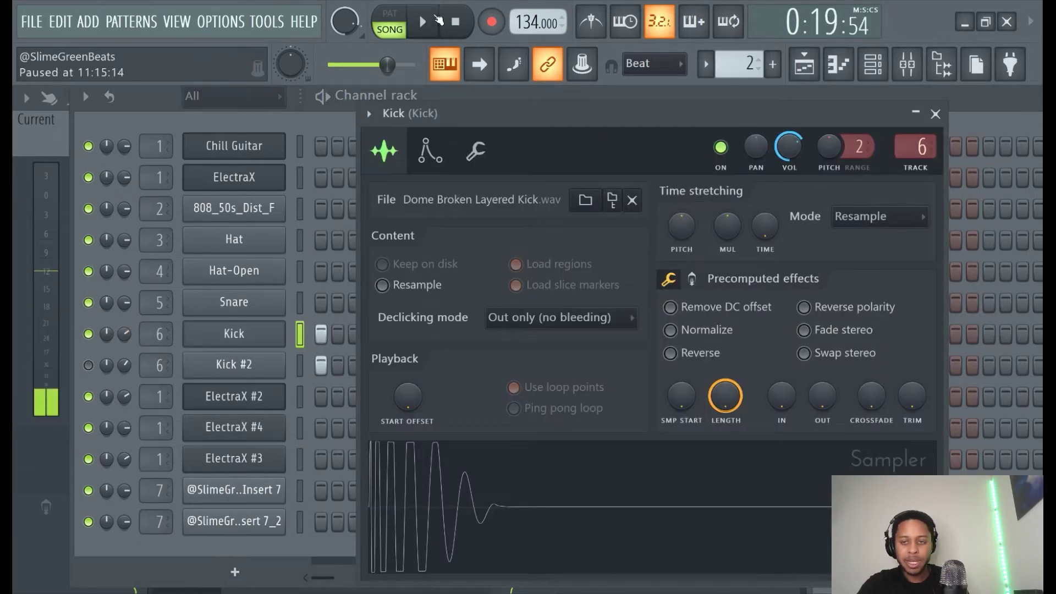
{"action": "left_click", "coordinate": [318, 125]}
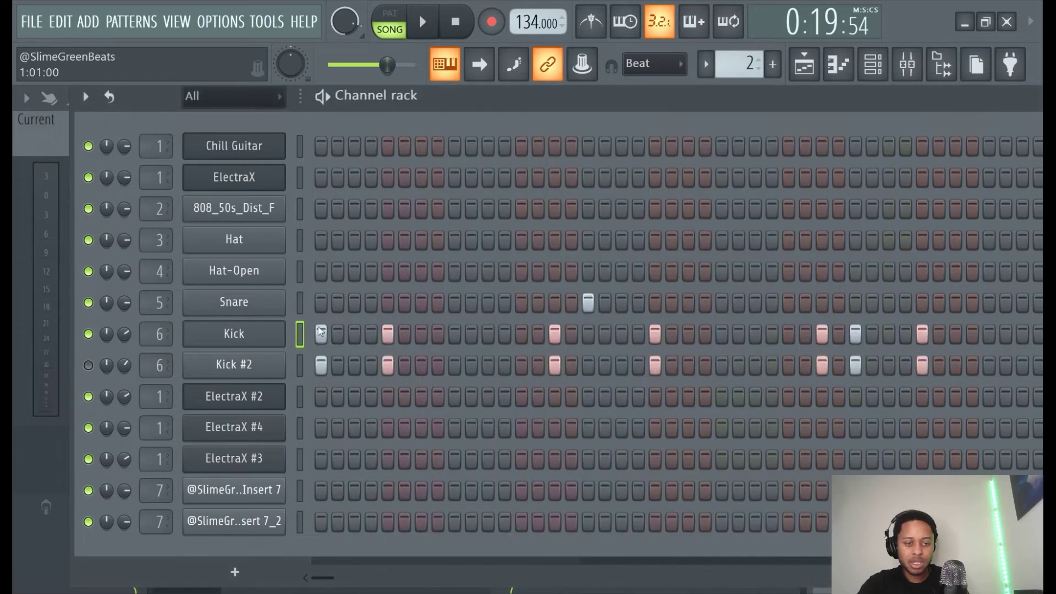
{"action": "left_click", "coordinate": [254, 455]}
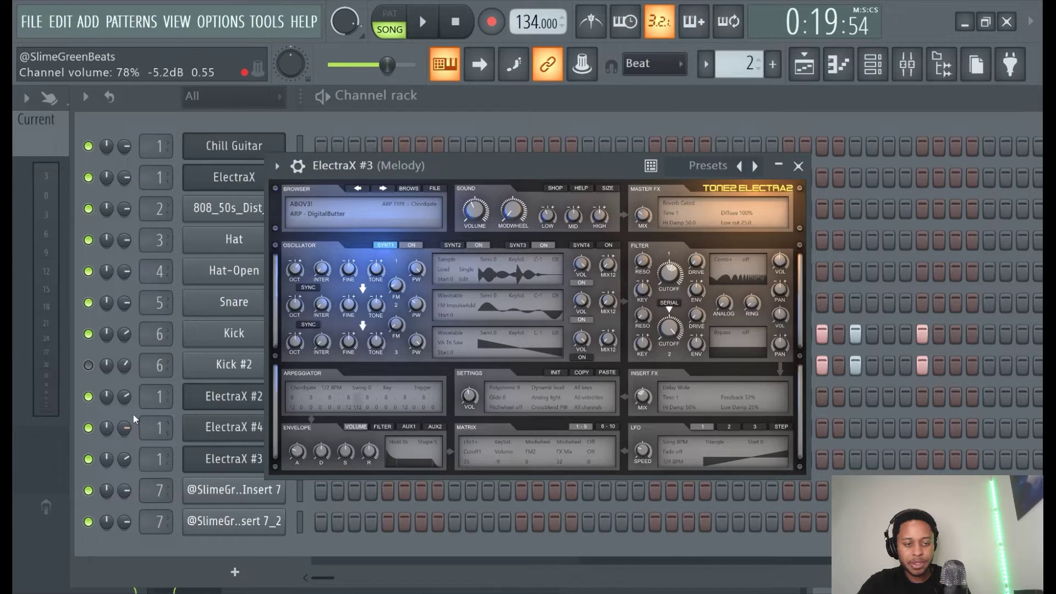
{"action": "key", "text": "Escape"}
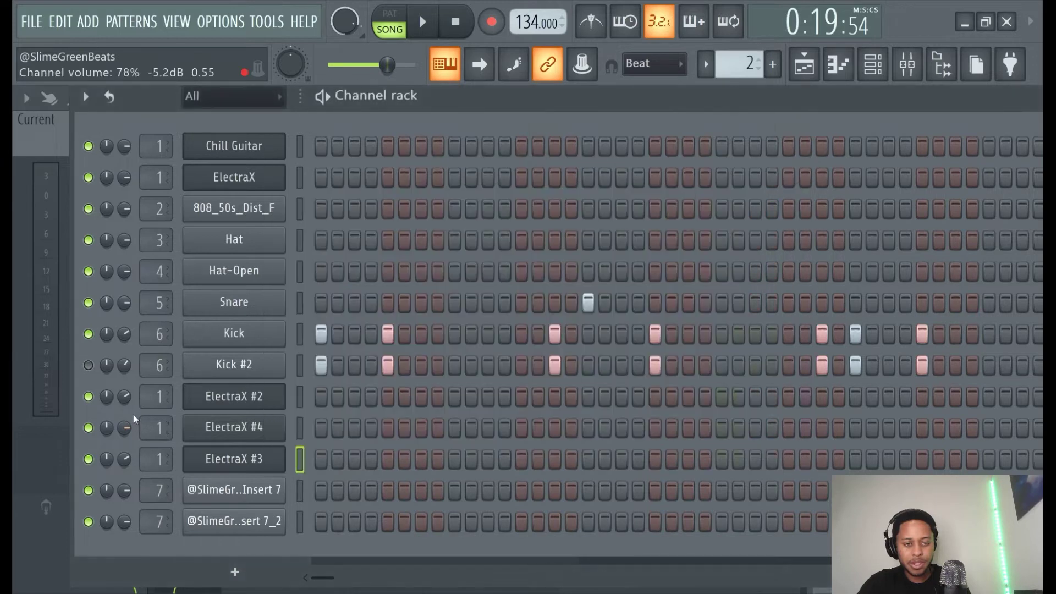
{"action": "left_click", "coordinate": [301, 364]}
{"action": "left_click", "coordinate": [297, 339]}
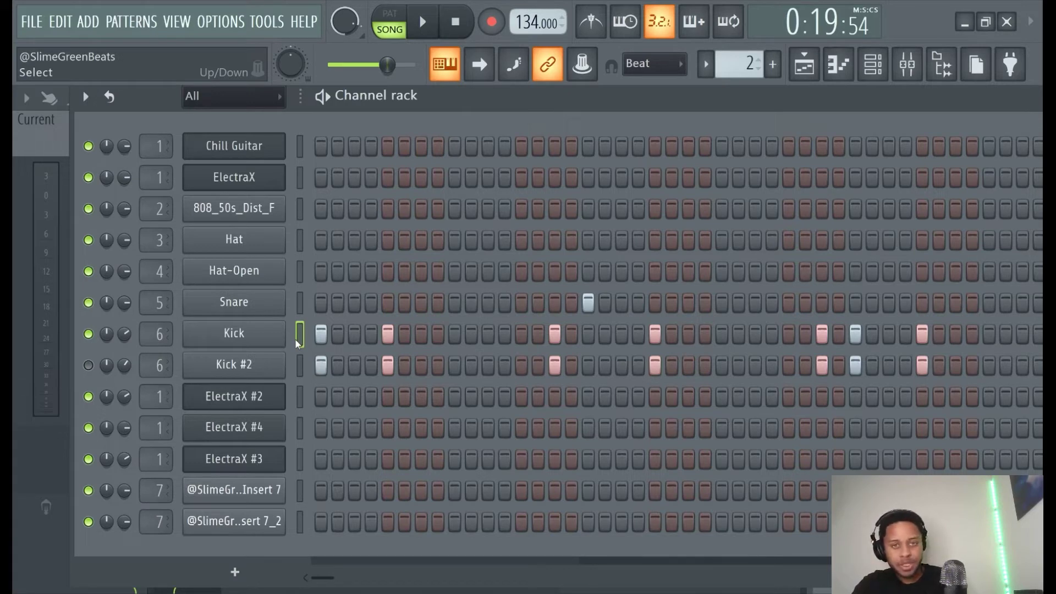
Step: Play the song and reopen the ElectraX #3 synth showing the ARP - DigitalButter preset
{"action": "key", "text": "space"}
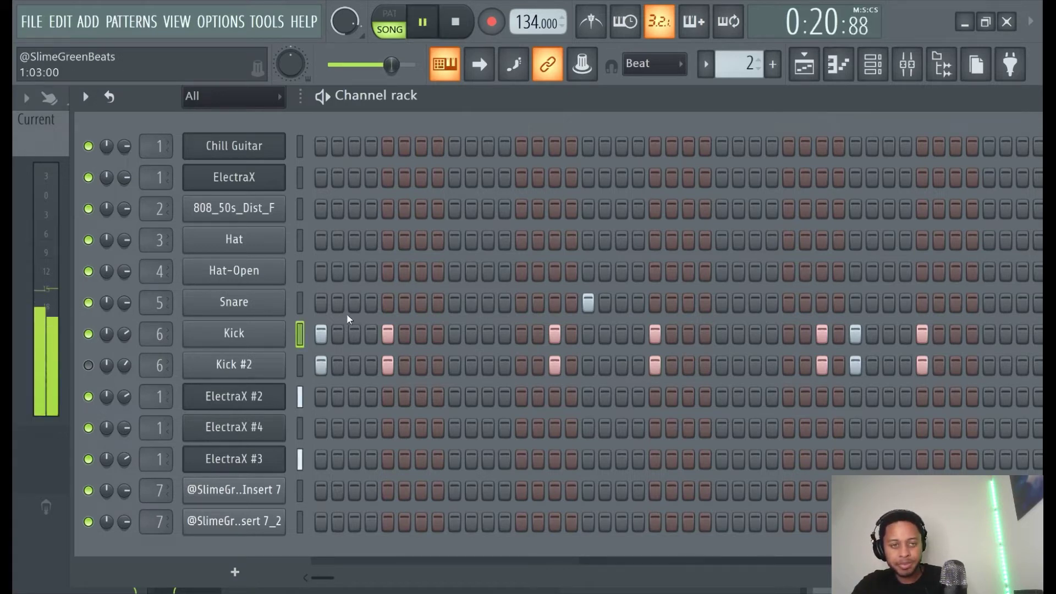
{"action": "key", "text": "space"}
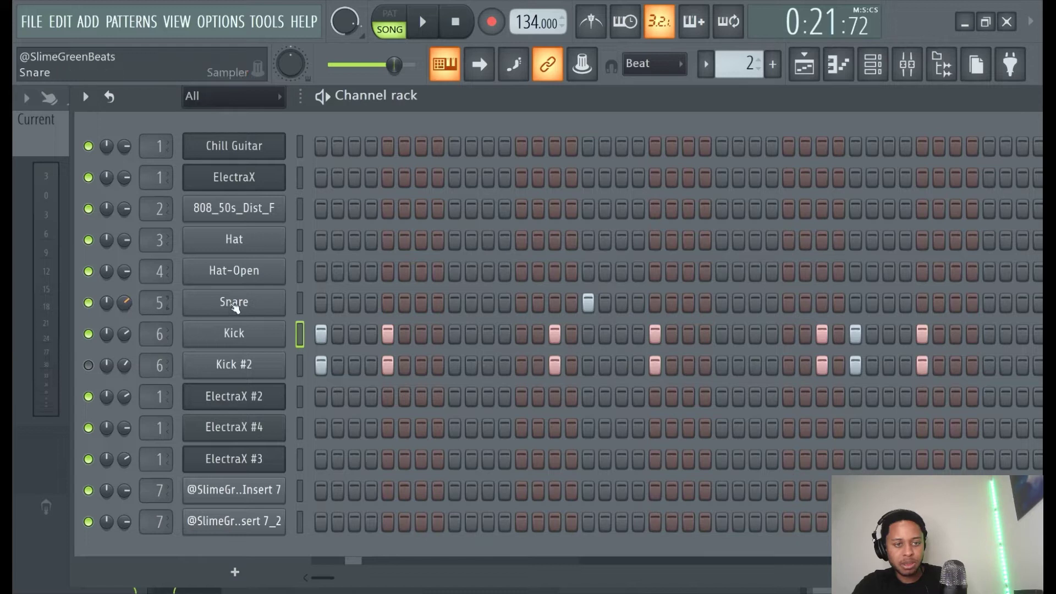
{"action": "left_click", "coordinate": [425, 23]}
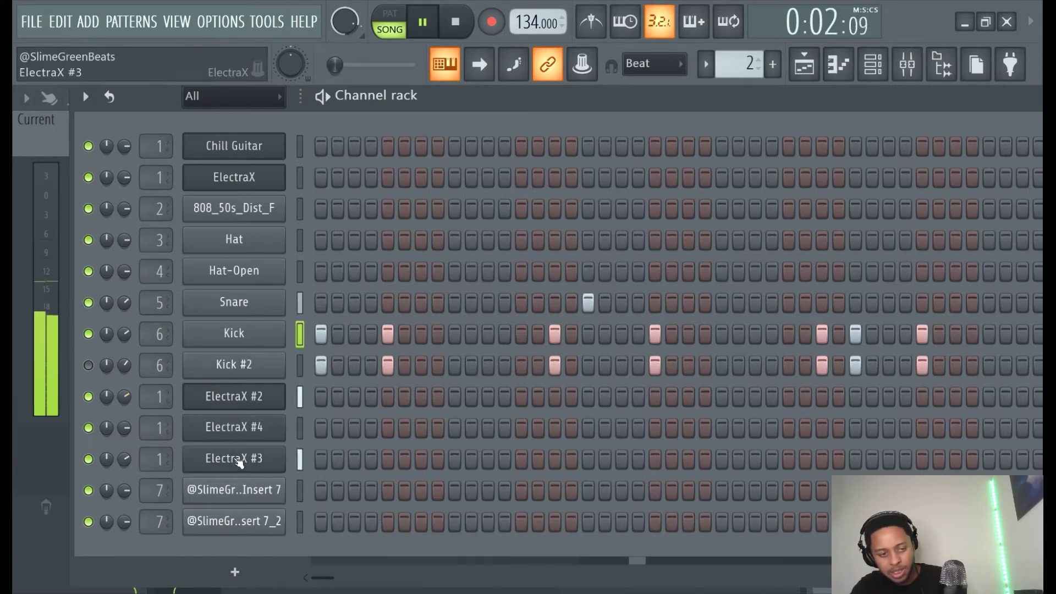
{"action": "left_click", "coordinate": [240, 460]}
{"action": "left_click", "coordinate": [239, 459]}
{"action": "left_click", "coordinate": [239, 460]}
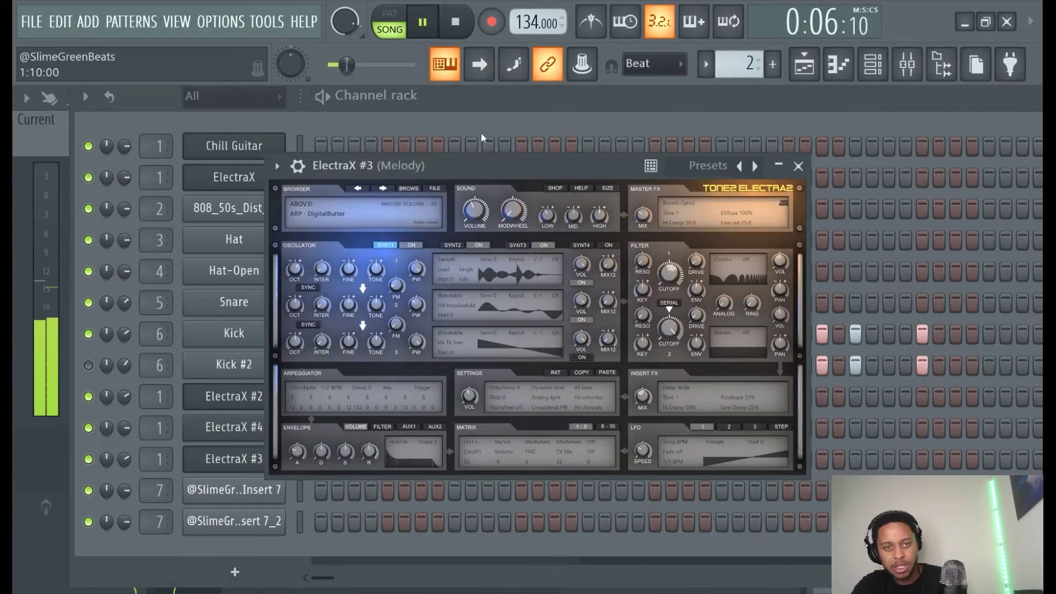
Step: Close the synth and switch on Fruity parametric EQ 2 on the Kick mixer insert while playing
{"action": "key", "text": "Escape"}
{"action": "left_click", "coordinate": [422, 22]}
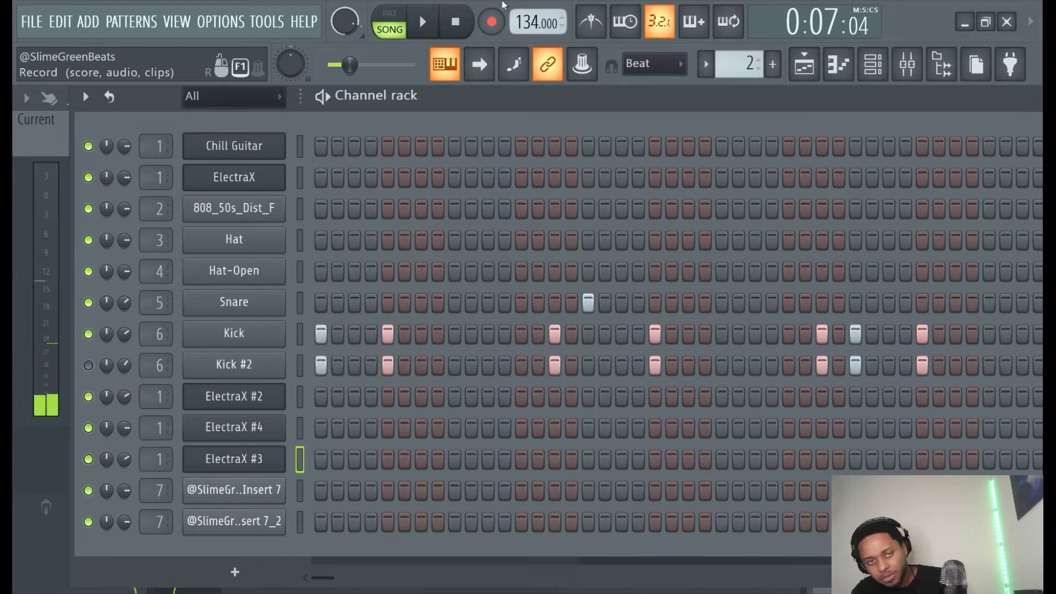
{"action": "left_click", "coordinate": [422, 22]}
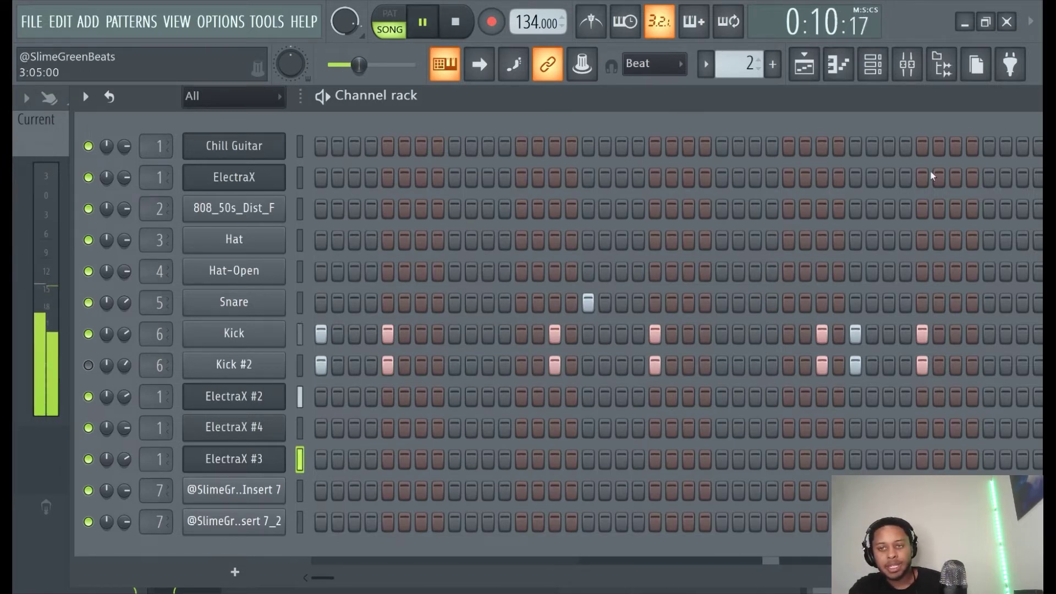
{"action": "left_click", "coordinate": [926, 54]}
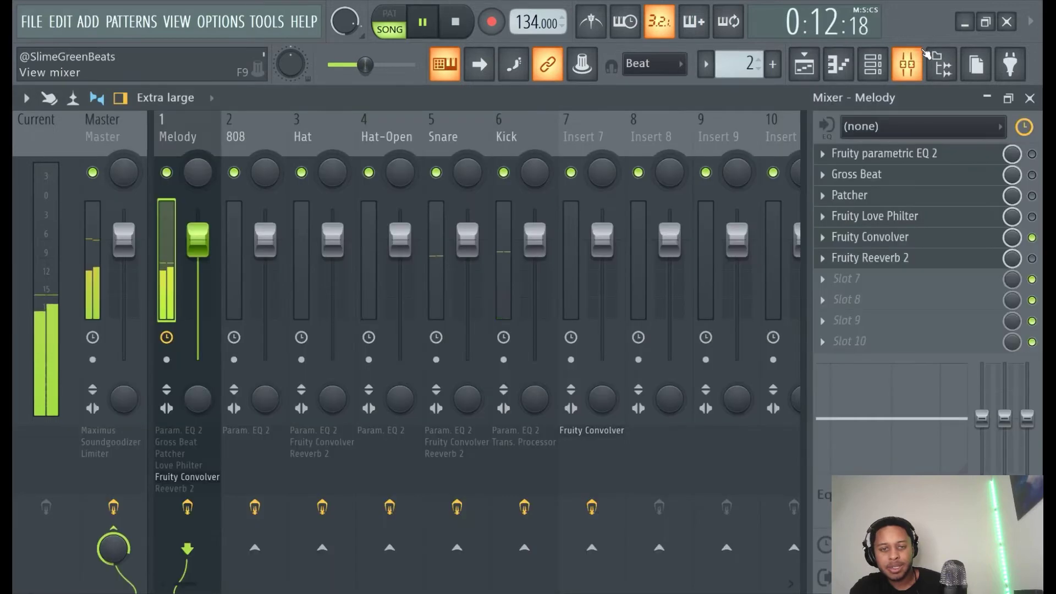
{"action": "left_click", "coordinate": [503, 231]}
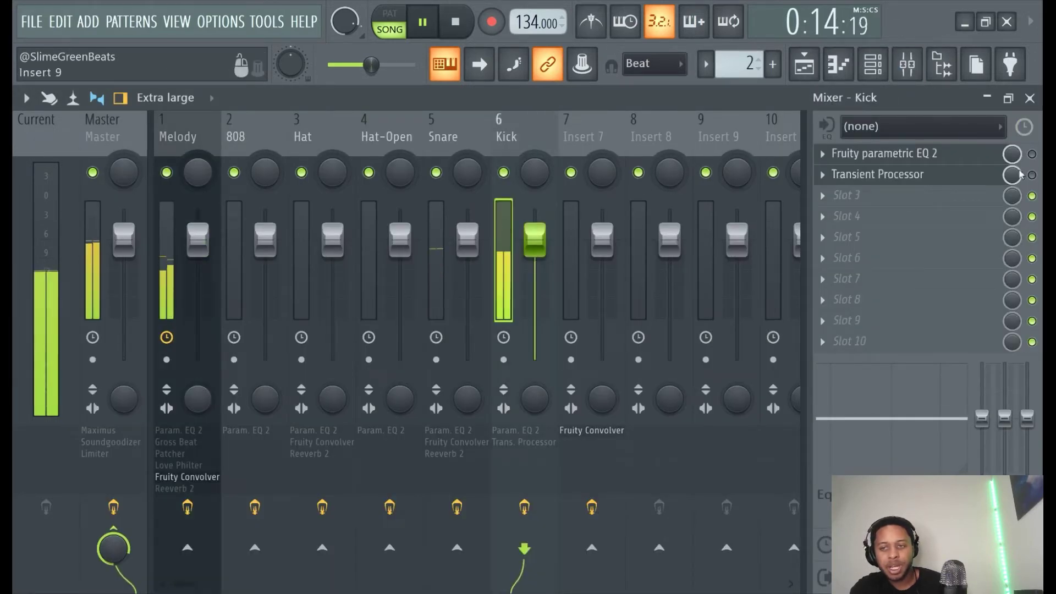
{"action": "left_click", "coordinate": [1031, 154]}
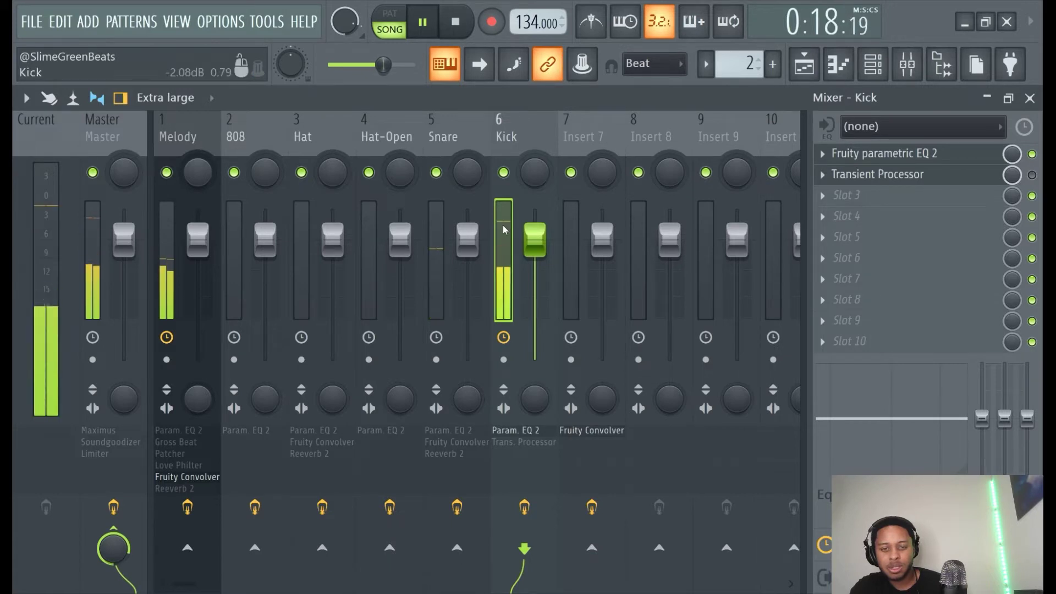
Step: Check the Snare and Master inserts' levels, then return to the Kick insert
{"action": "left_click", "coordinate": [436, 245]}
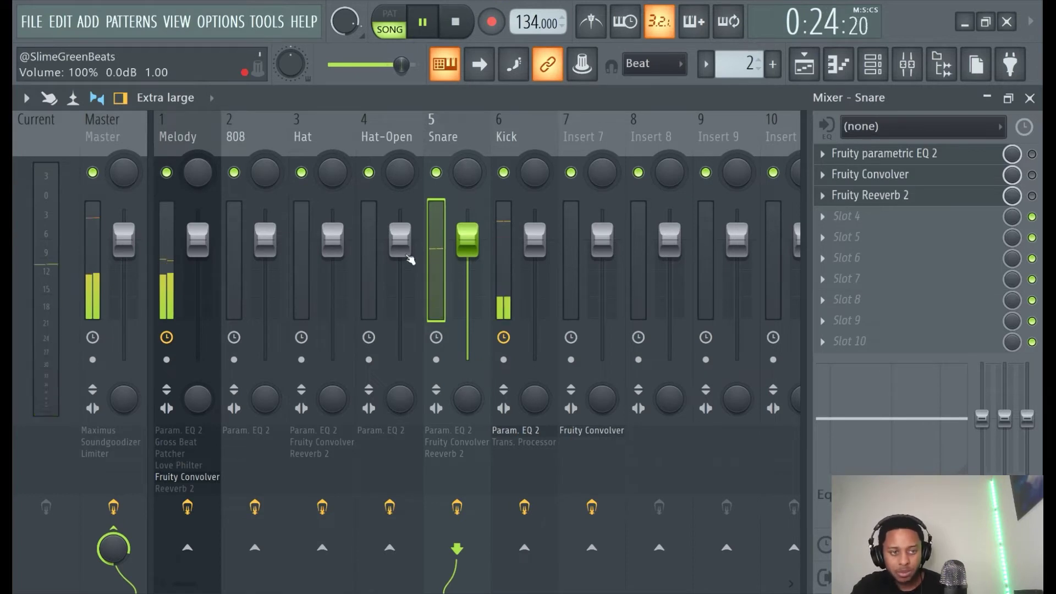
{"action": "left_click", "coordinate": [96, 259]}
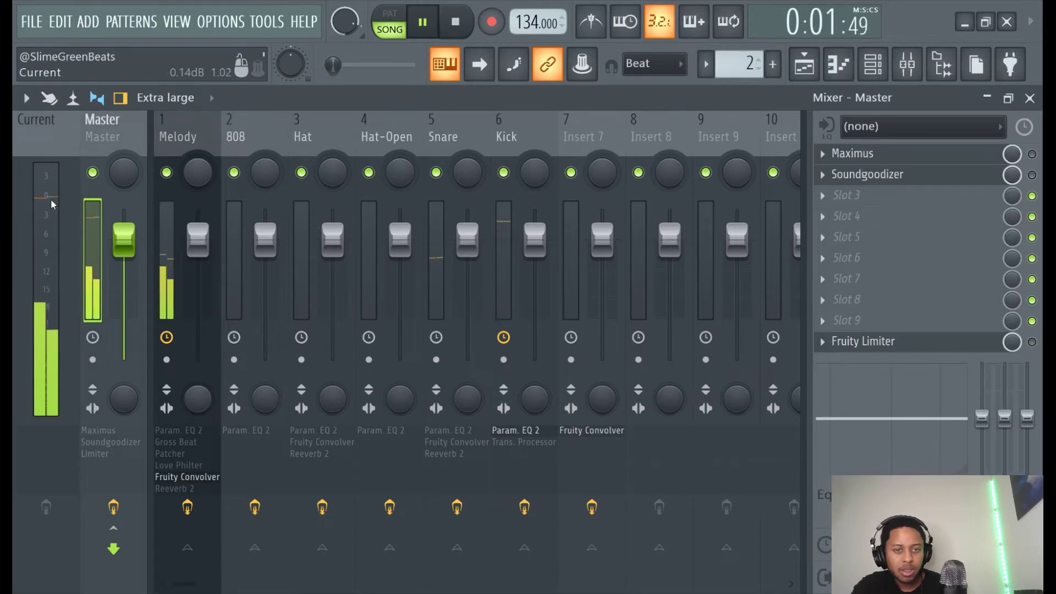
{"action": "left_click", "coordinate": [514, 264]}
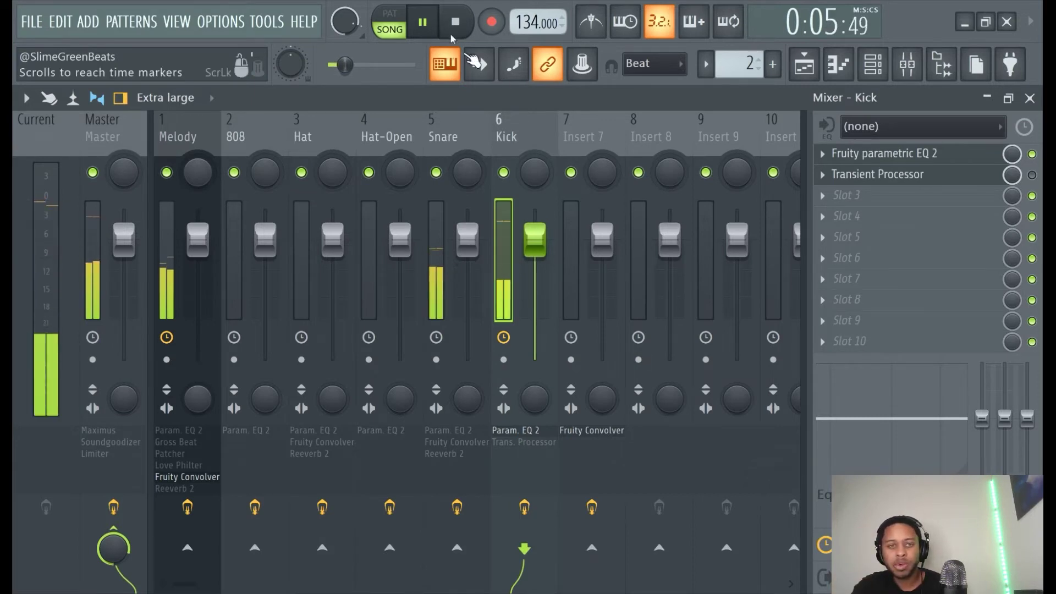
Step: Enable the Kick insert's Transient Processor during playback, then pause and select the Melody insert
{"action": "left_click", "coordinate": [422, 22]}
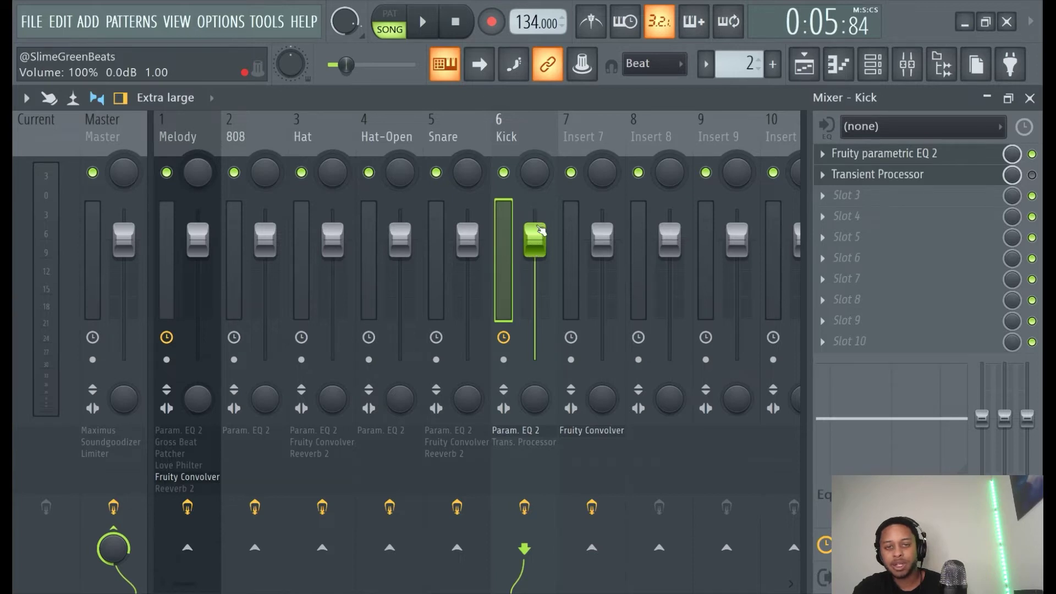
{"action": "left_click", "coordinate": [438, 275]}
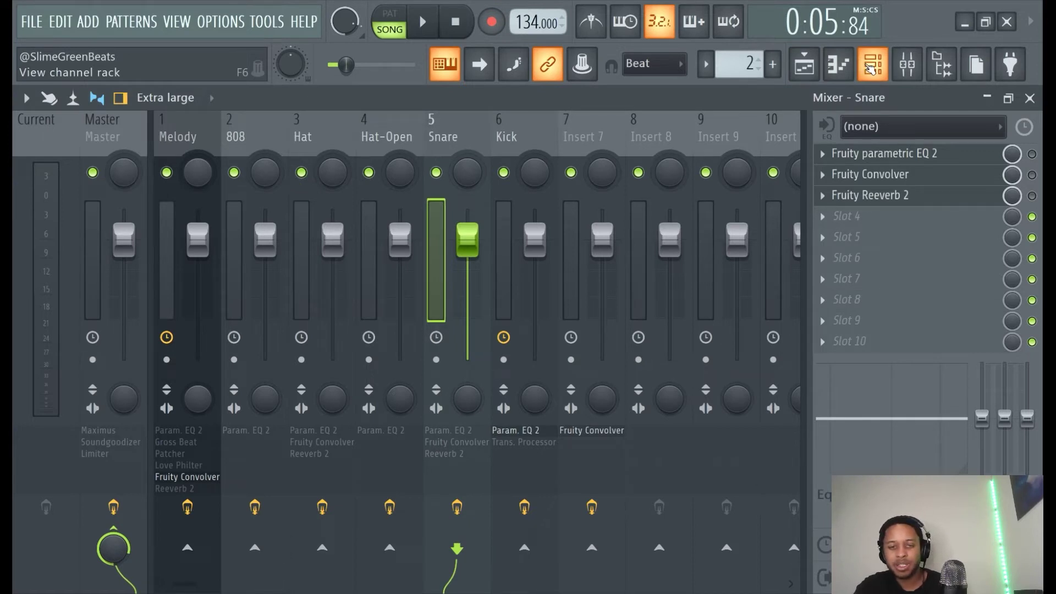
{"action": "left_click", "coordinate": [509, 264]}
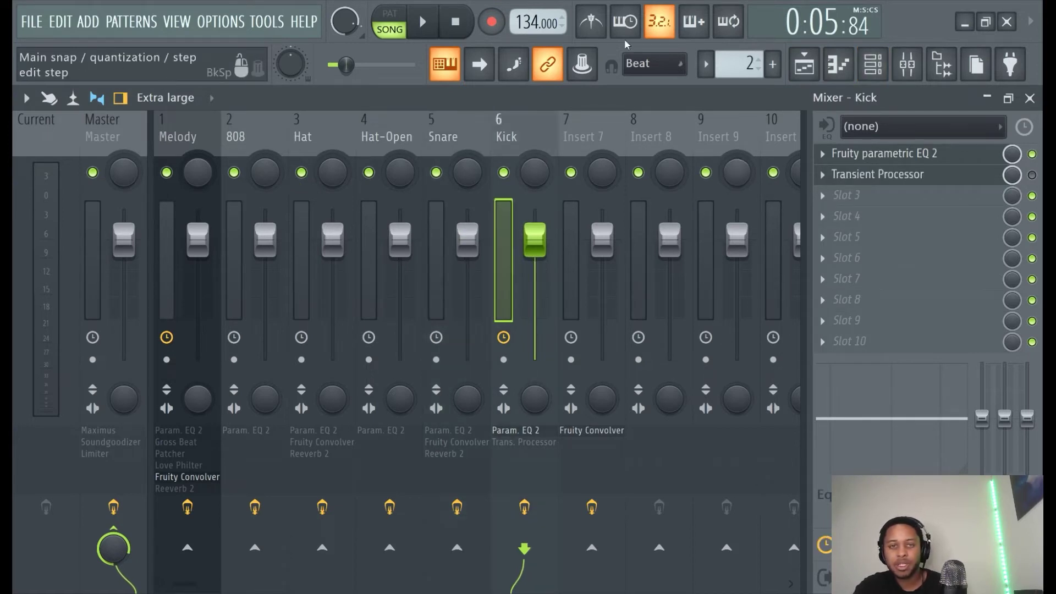
{"action": "left_click", "coordinate": [423, 24]}
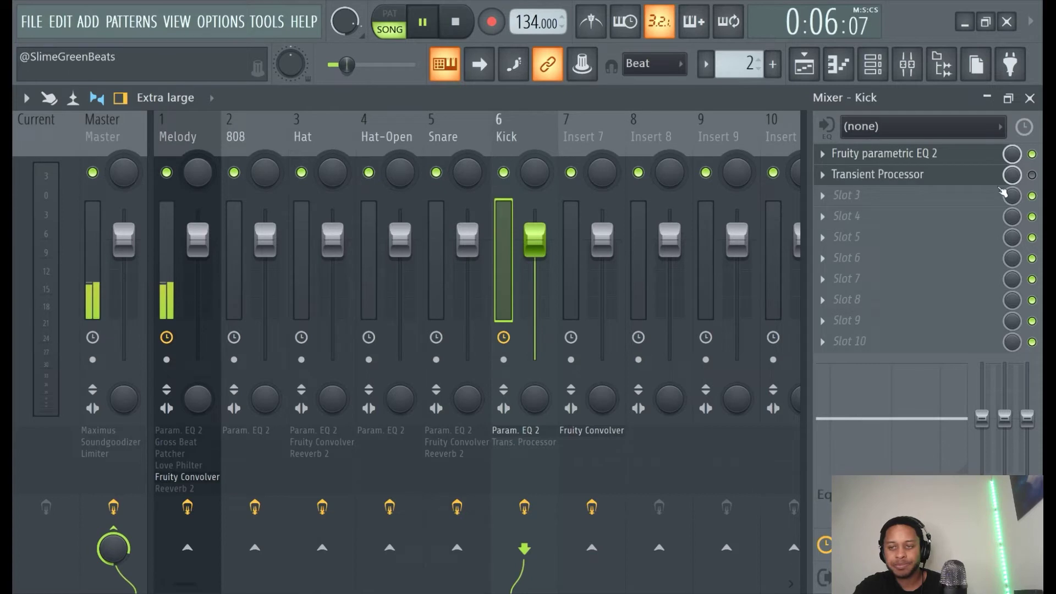
{"action": "left_click", "coordinate": [1032, 174]}
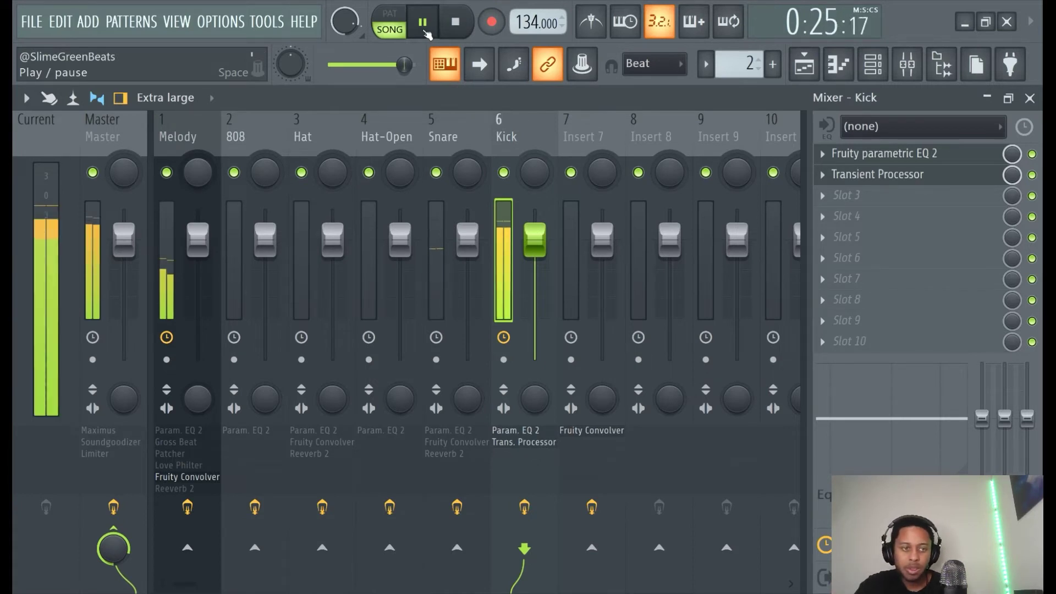
{"action": "left_click", "coordinate": [425, 30]}
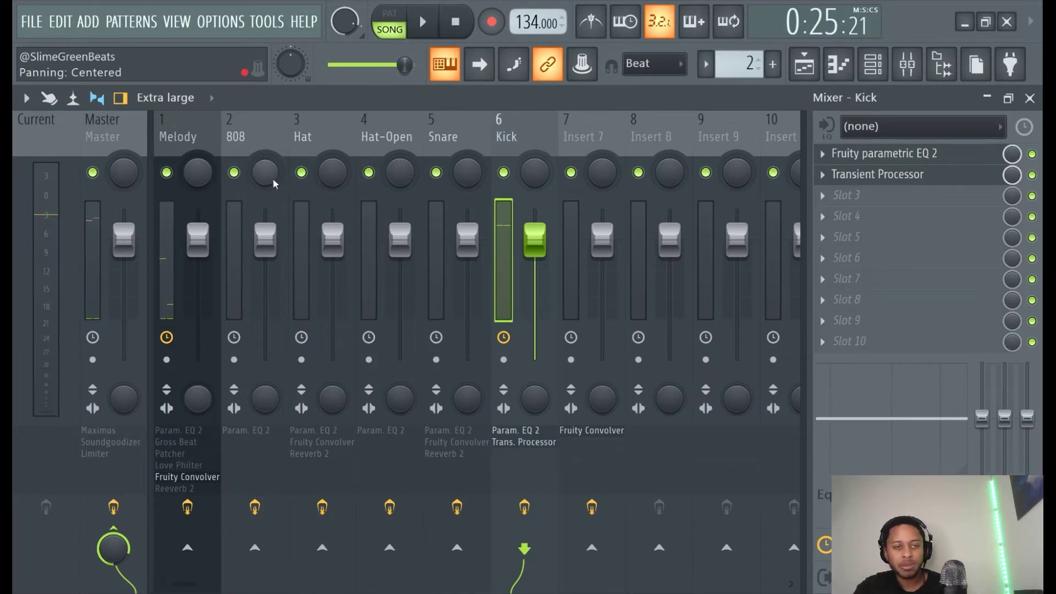
{"action": "left_click", "coordinate": [173, 256]}
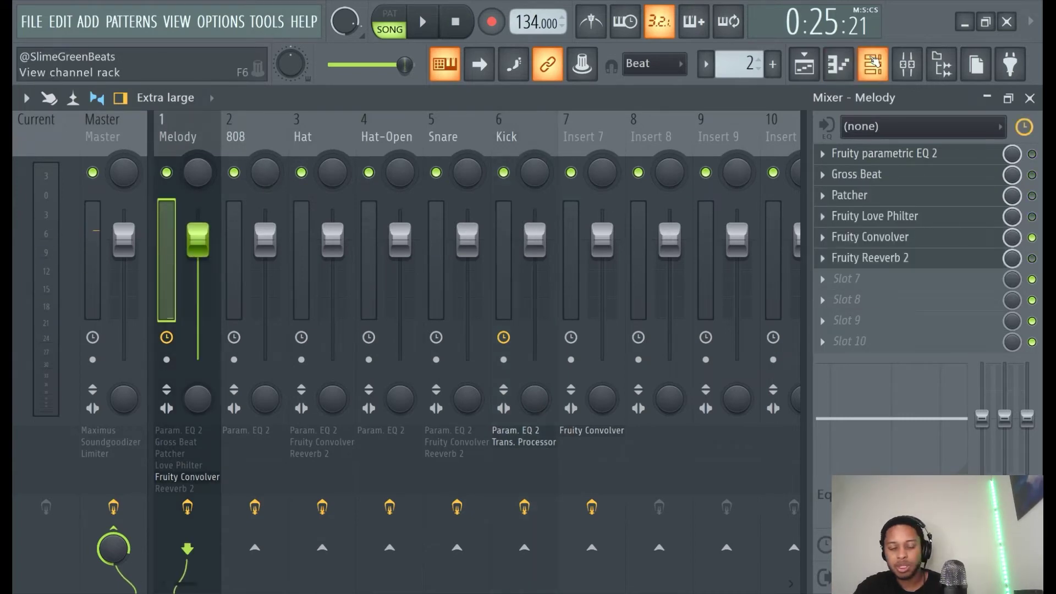
Step: Copy ElectraX #2's 60% volume value and paste it onto ElectraX #3
{"action": "left_click", "coordinate": [873, 64]}
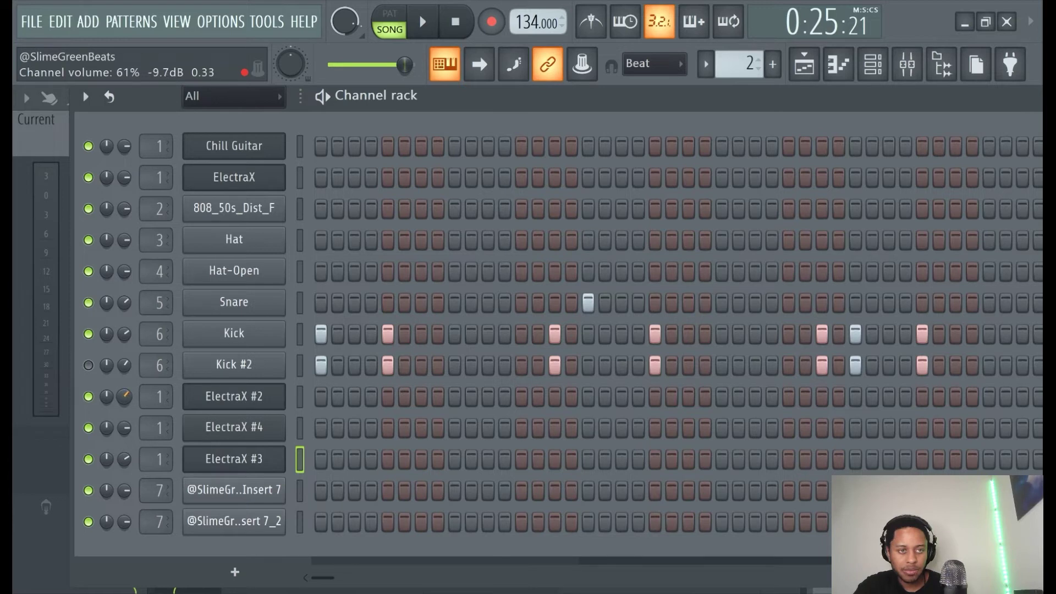
{"action": "right_click", "coordinate": [124, 403]}
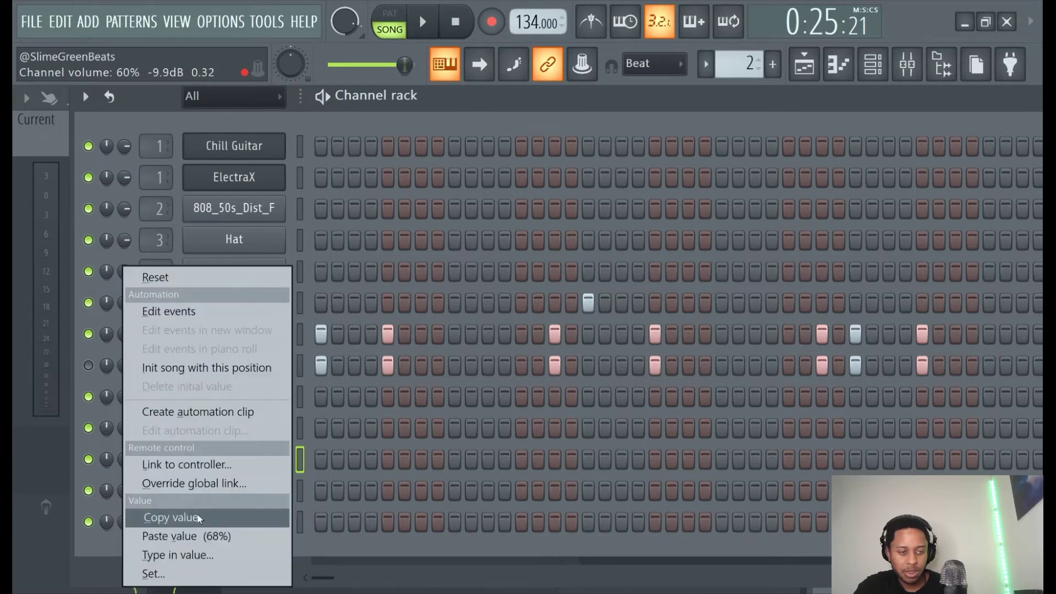
{"action": "left_click", "coordinate": [176, 516]}
{"action": "right_click", "coordinate": [126, 460]}
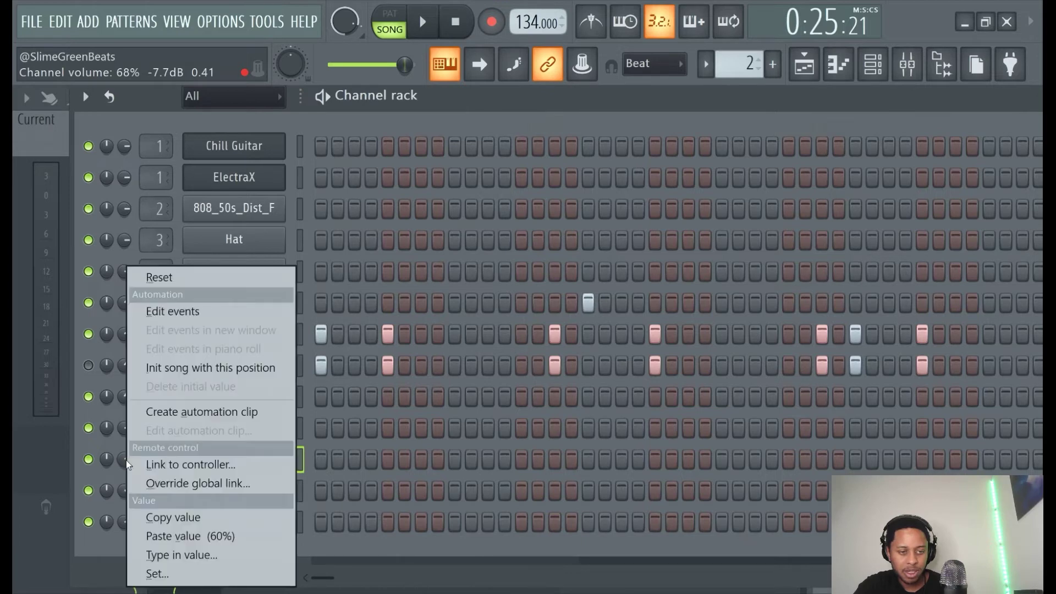
{"action": "left_click", "coordinate": [209, 532]}
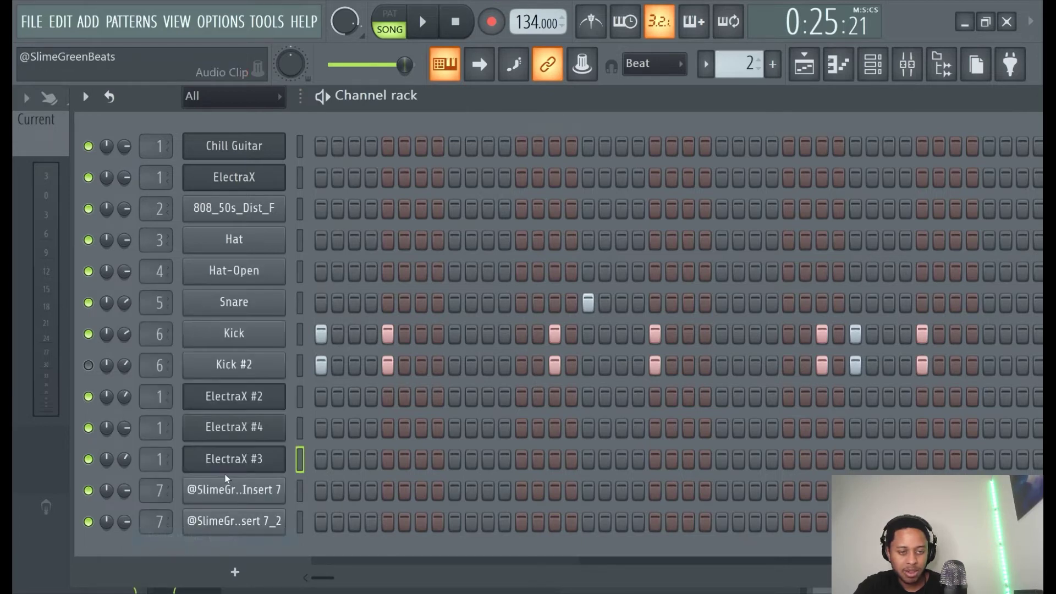
Step: Compare the ElectraX #2 and #3 synths during playback, then pause and return to the mixer
{"action": "left_click", "coordinate": [223, 460]}
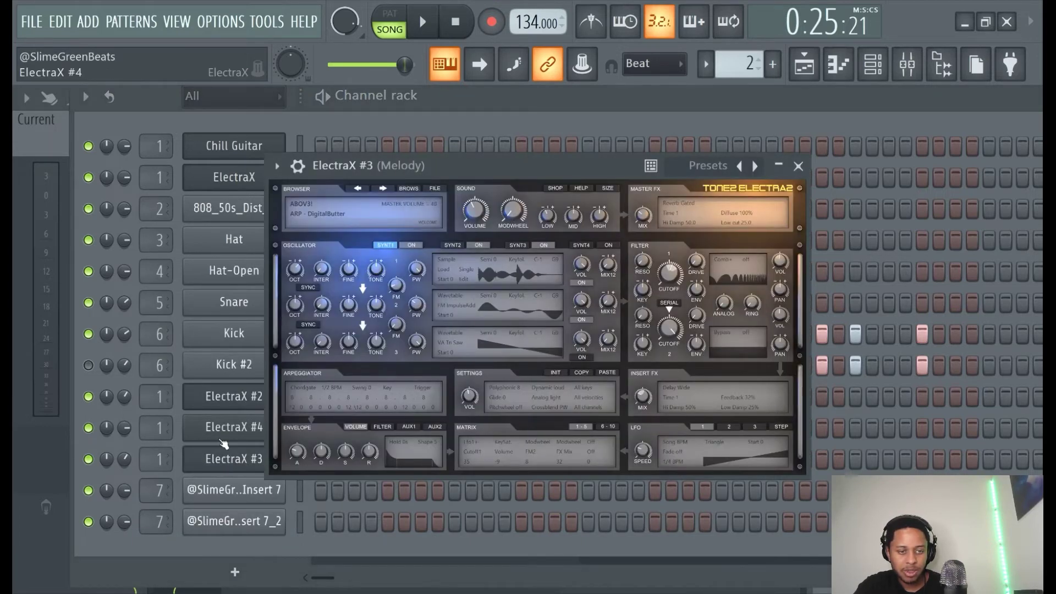
{"action": "left_click", "coordinate": [228, 408]}
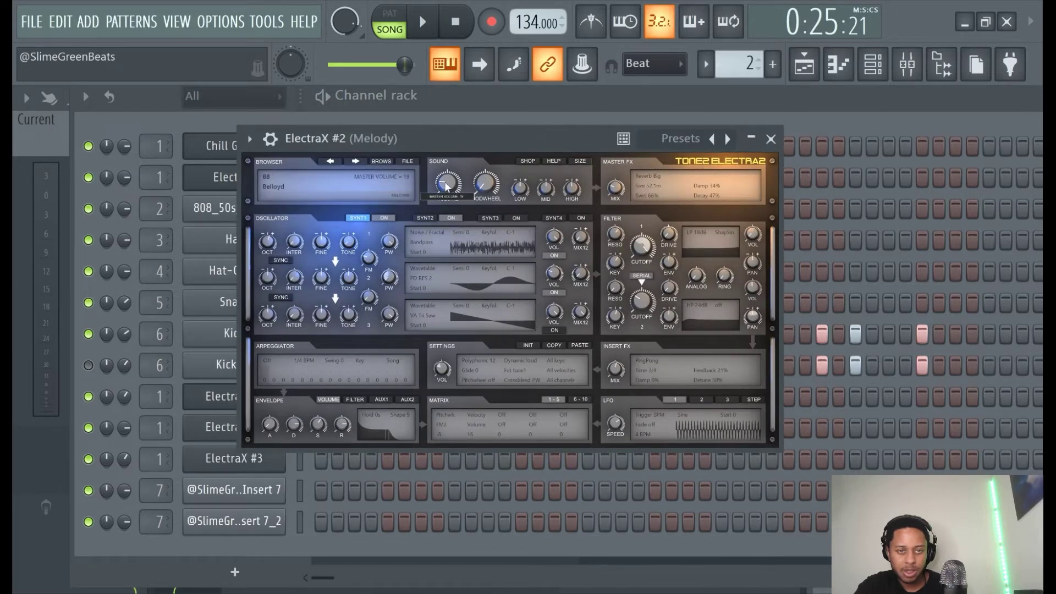
{"action": "left_click", "coordinate": [230, 464]}
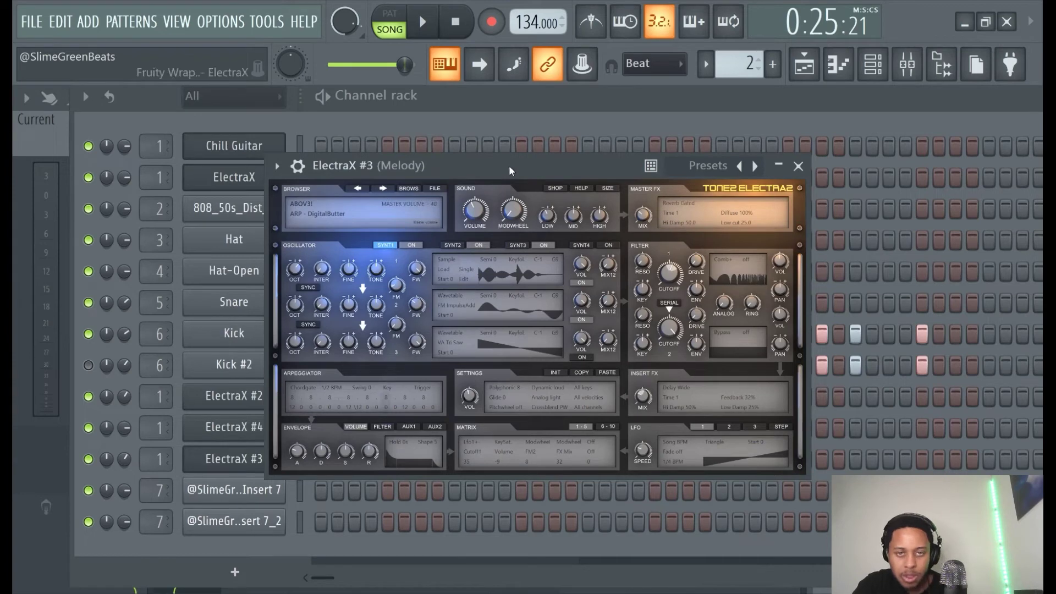
{"action": "left_click", "coordinate": [516, 113]}
{"action": "left_click", "coordinate": [423, 21]}
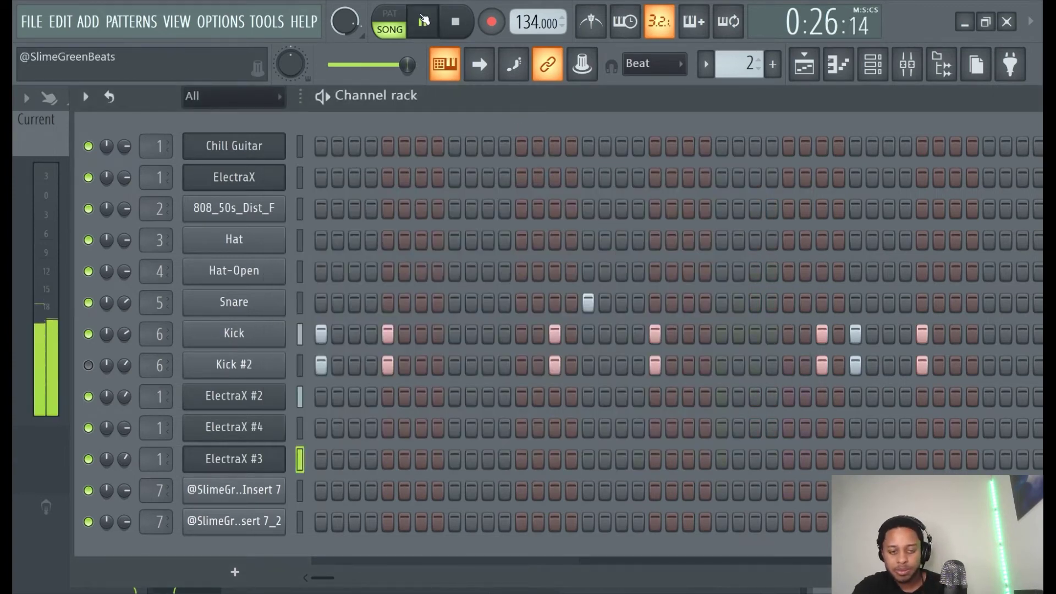
{"action": "right_click", "coordinate": [131, 395]}
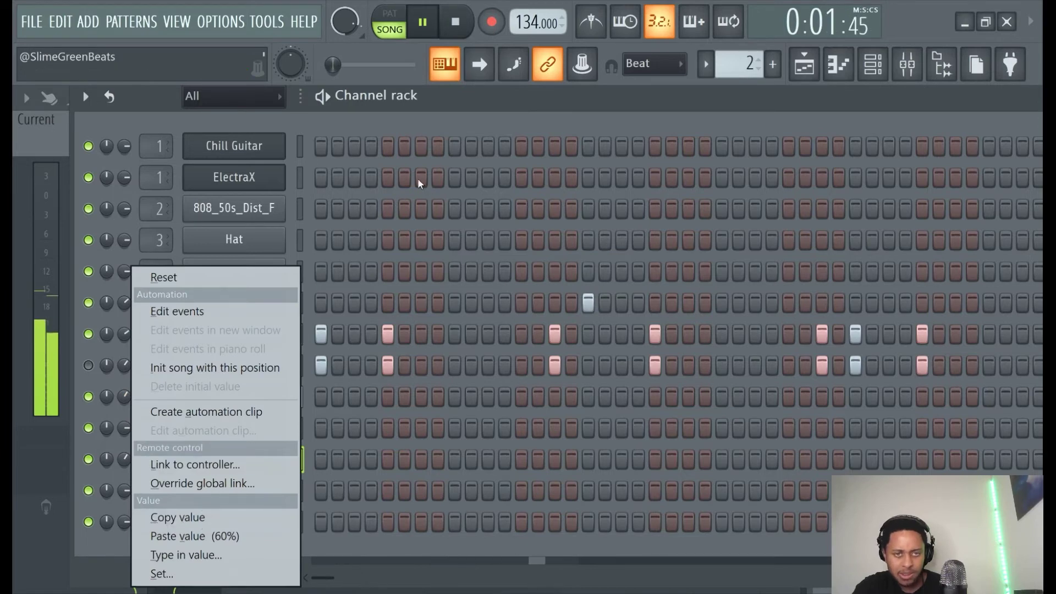
{"action": "left_click", "coordinate": [520, 95]}
{"action": "left_click", "coordinate": [423, 22]}
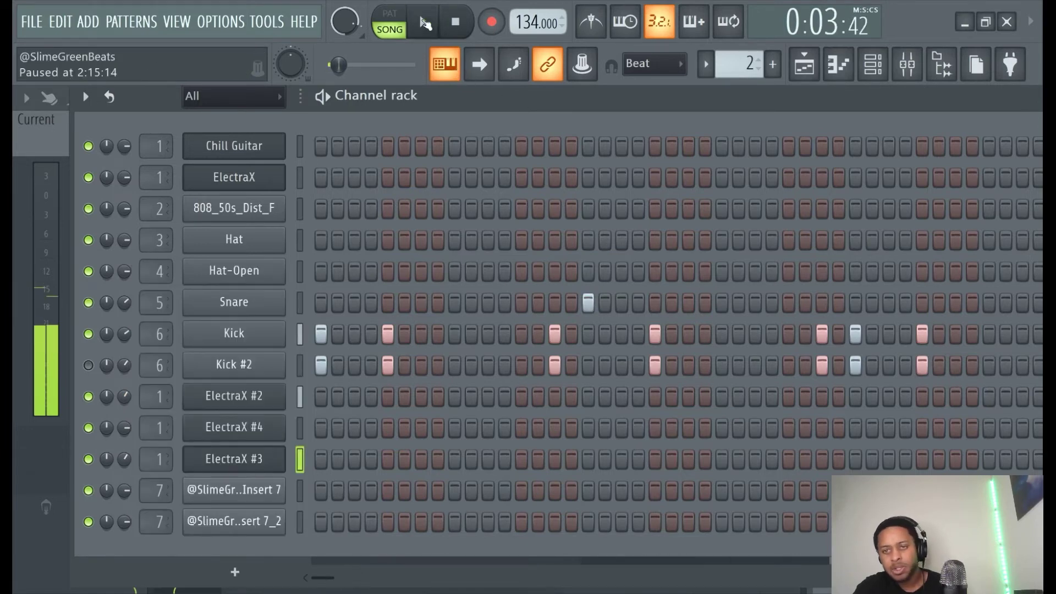
{"action": "left_click", "coordinate": [906, 64]}
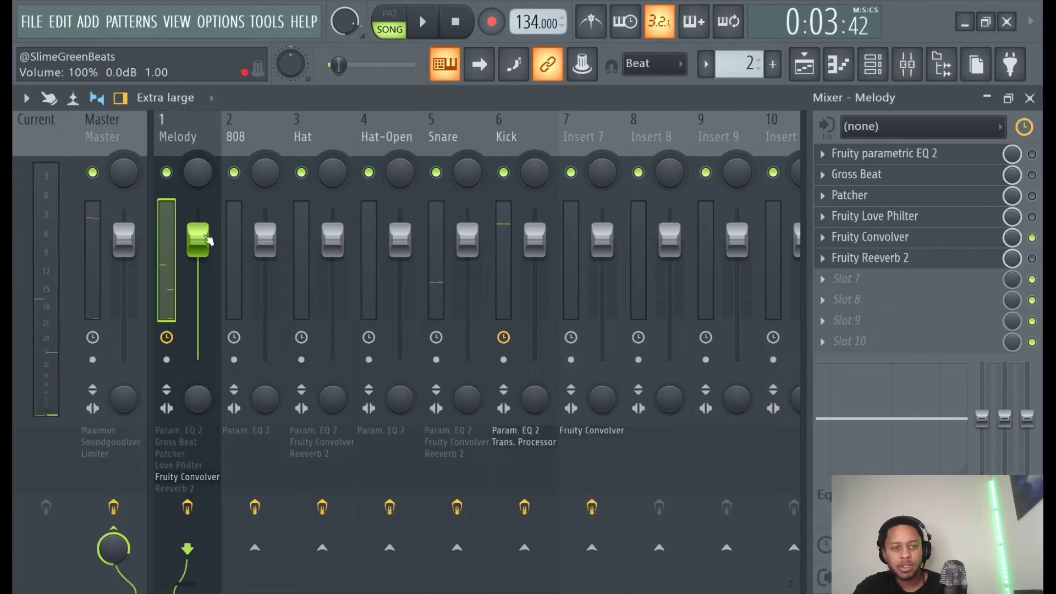
Step: Bypass and re-enable the Melody's Fruity Convolver, then watch the Master level during playback
{"action": "left_click", "coordinate": [1031, 238]}
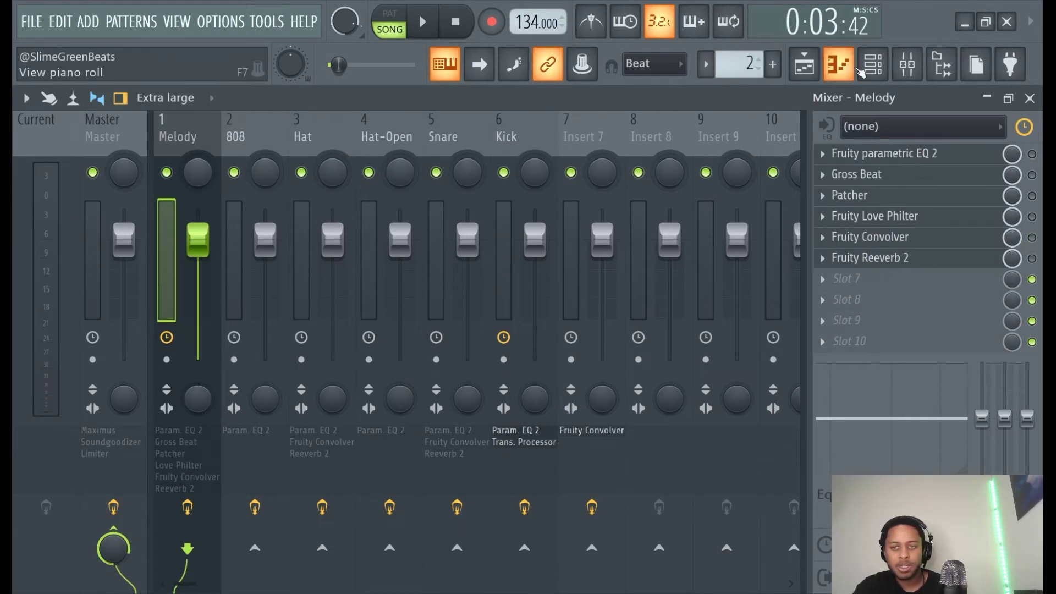
{"action": "left_click", "coordinate": [1032, 237]}
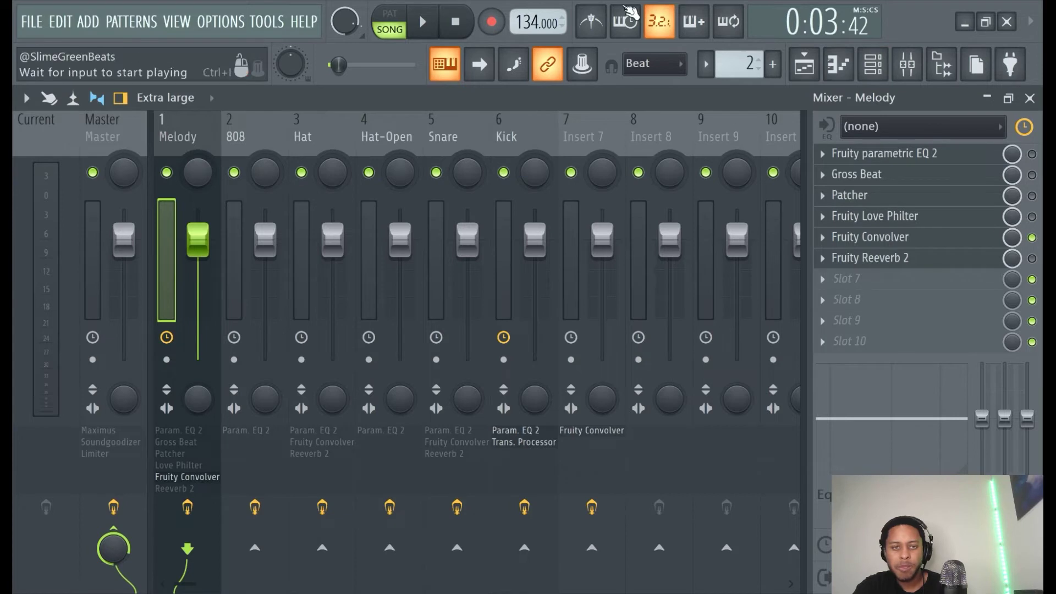
{"action": "left_click", "coordinate": [429, 32]}
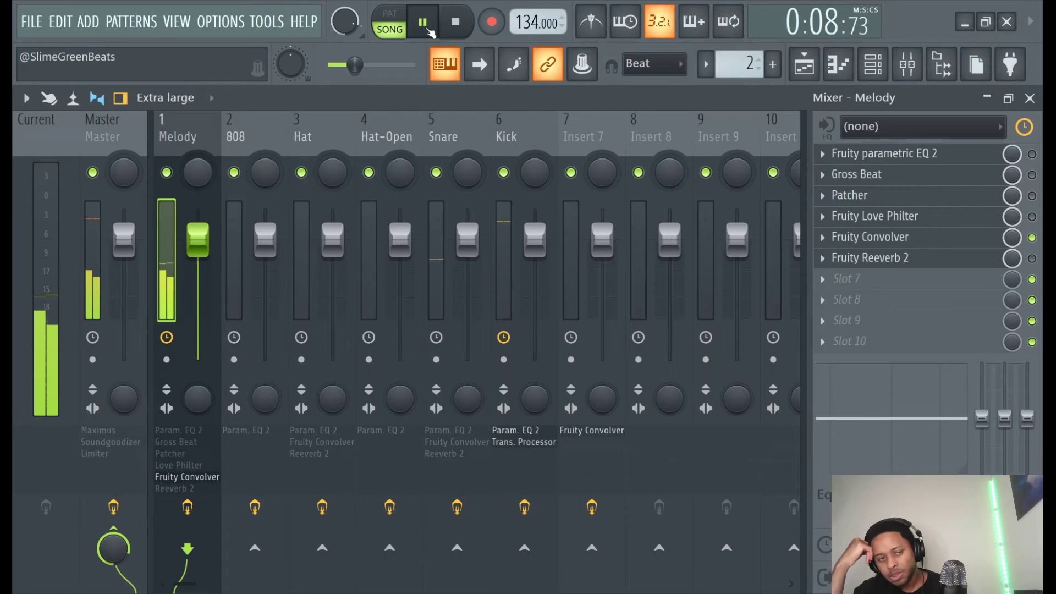
{"action": "left_click", "coordinate": [89, 242]}
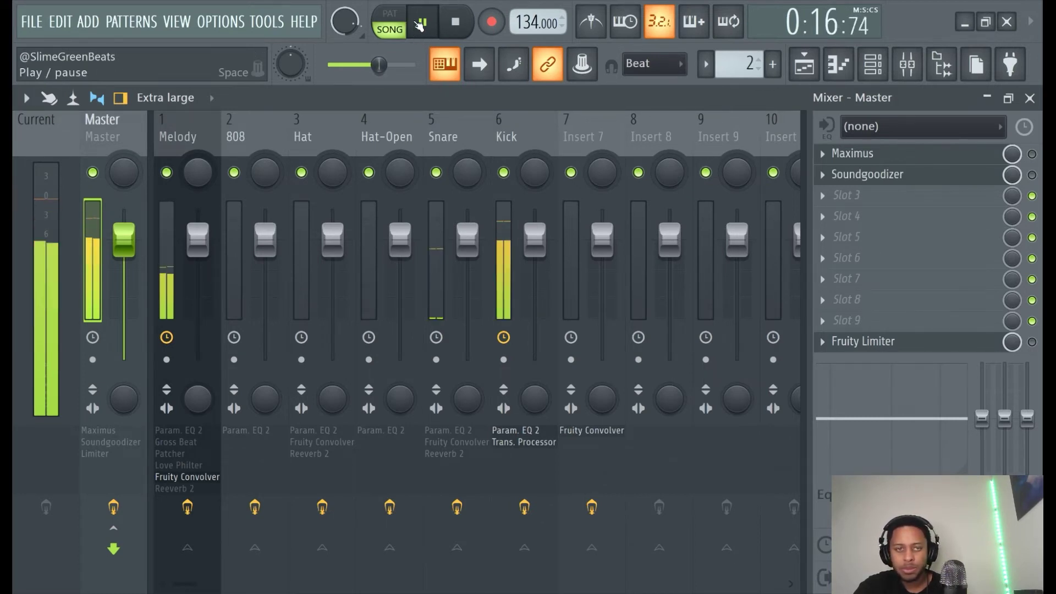
{"action": "left_click", "coordinate": [423, 23]}
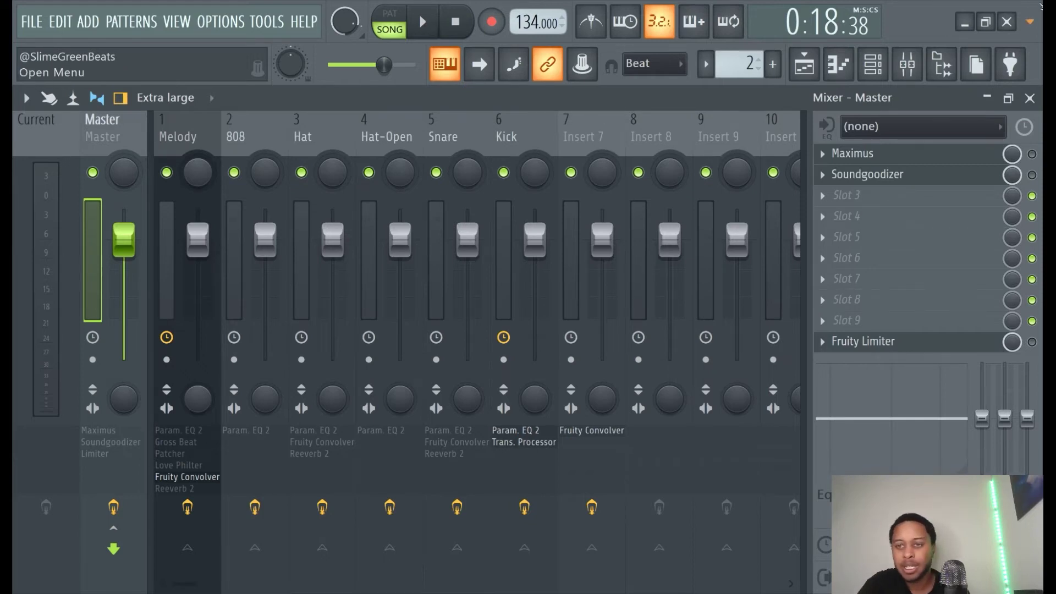
{"action": "left_click", "coordinate": [872, 65]}
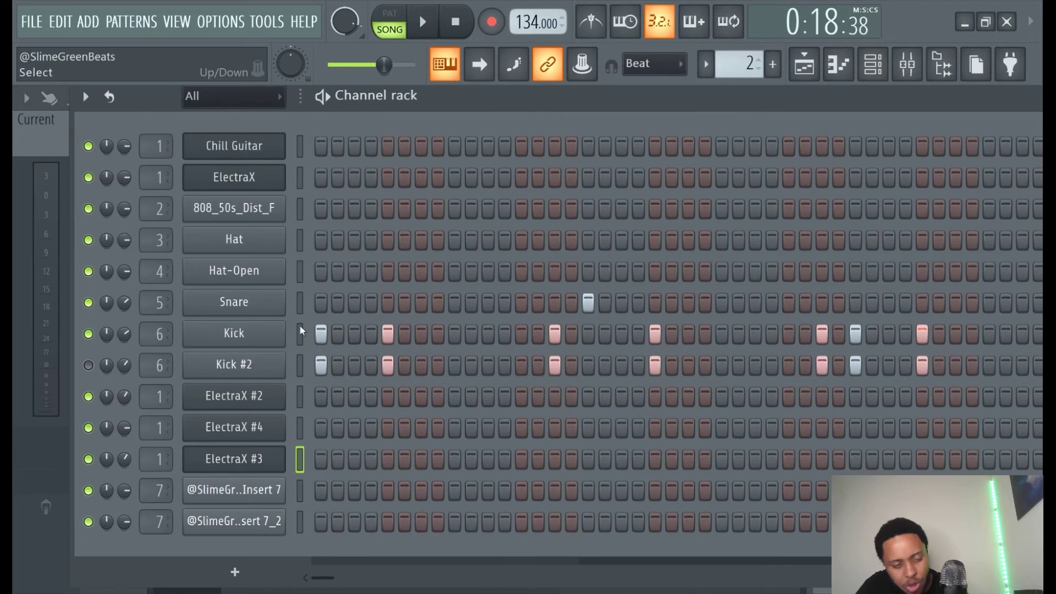
{"action": "left_click", "coordinate": [301, 375]}
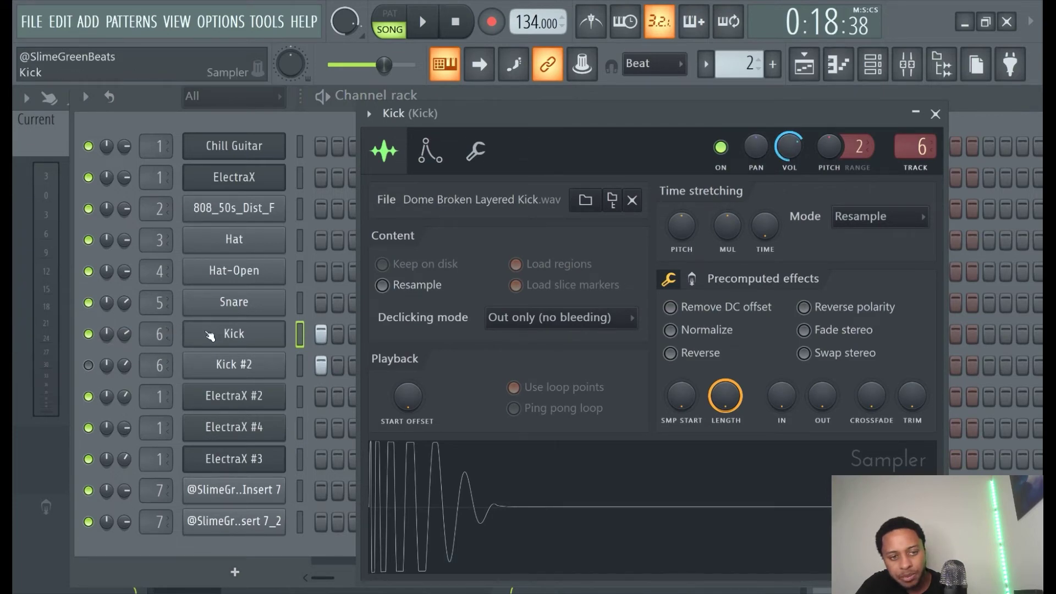
{"action": "left_click", "coordinate": [243, 337]}
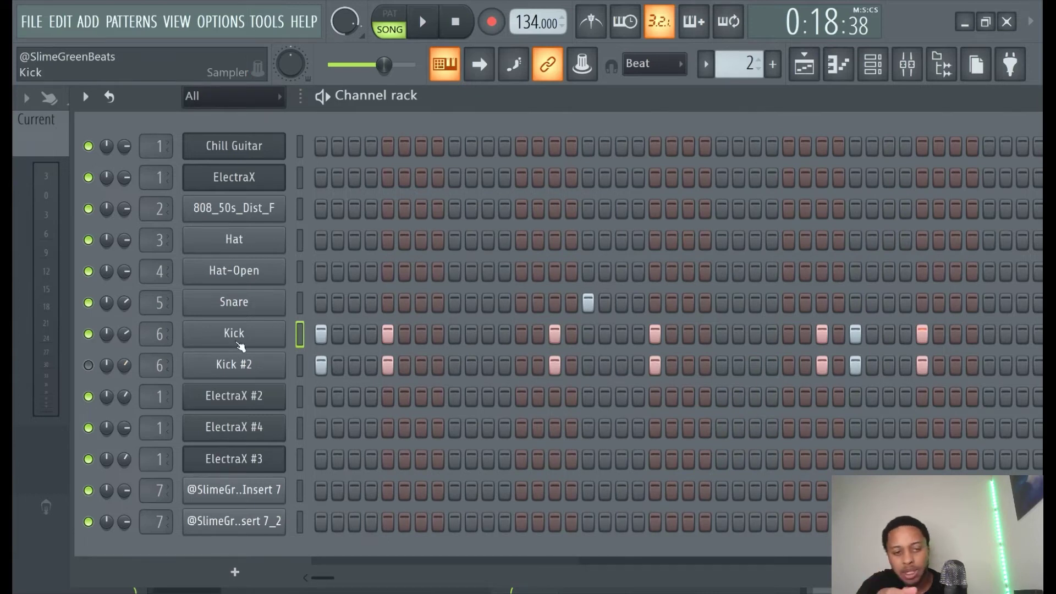
{"action": "left_click", "coordinate": [300, 308]}
Step: In the mixer, switch off the Kick insert's EQ and Transient Processor slots
{"action": "left_click", "coordinate": [907, 65]}
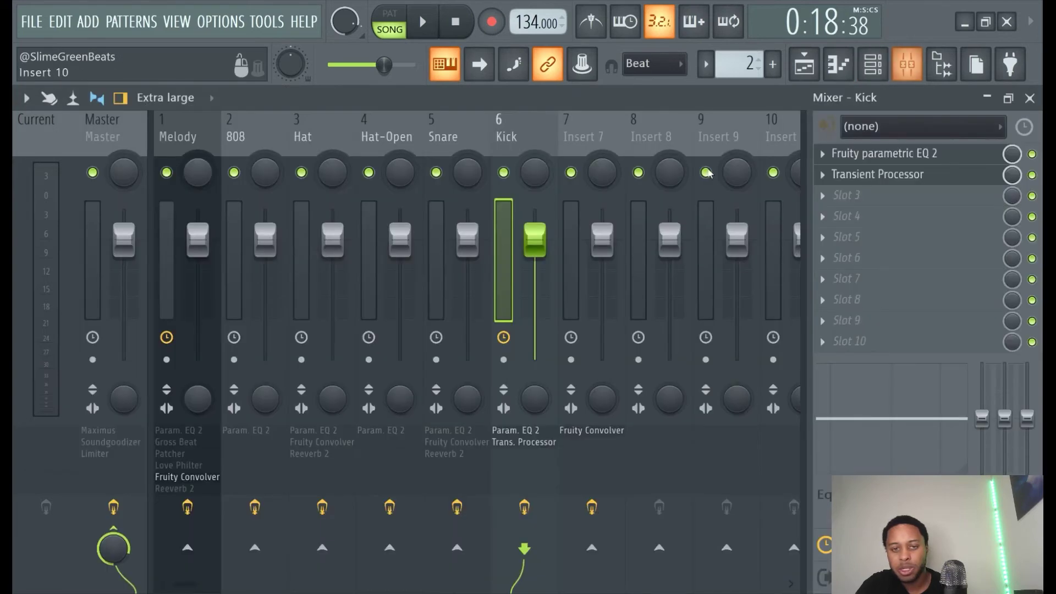
{"action": "left_click", "coordinate": [434, 24]}
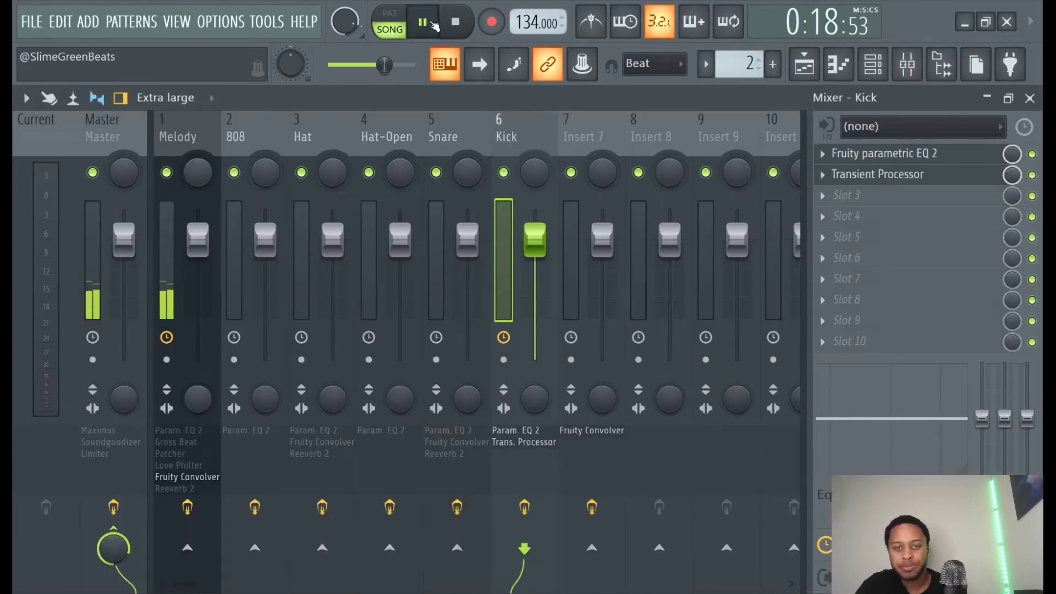
{"action": "left_click", "coordinate": [435, 25]}
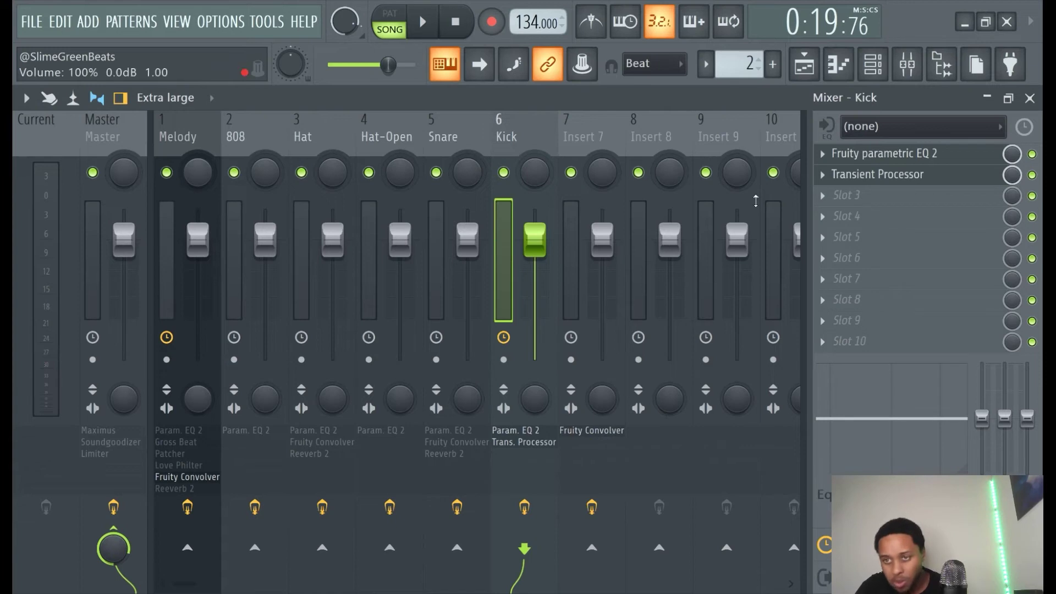
{"action": "left_click", "coordinate": [1032, 175]}
{"action": "left_click", "coordinate": [1032, 154]}
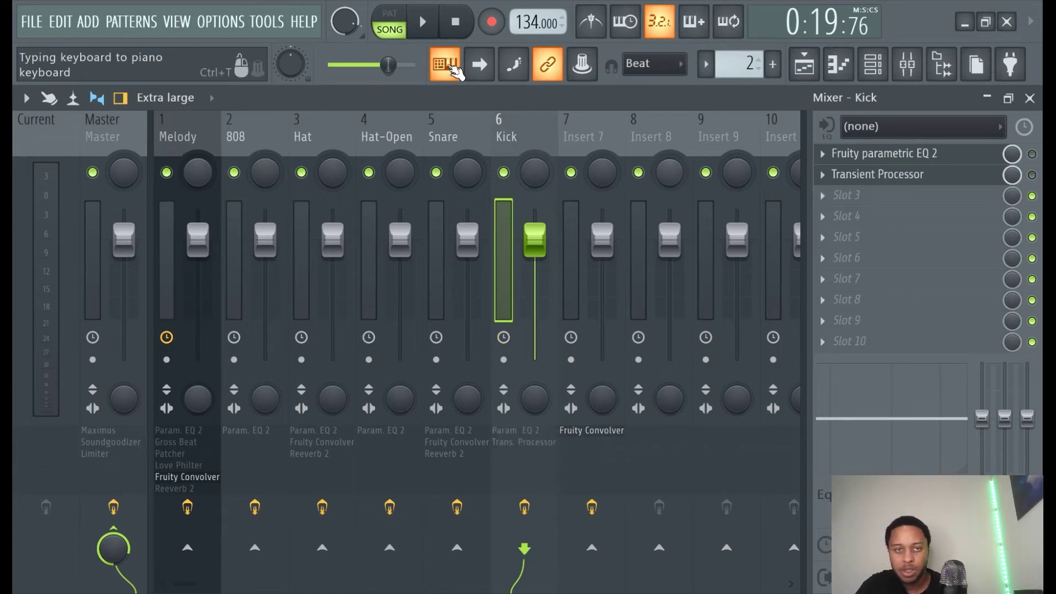
Step: Play the unprocessed Kick, switch both effects back on, and pause at 0:06:55
{"action": "left_click", "coordinate": [422, 22]}
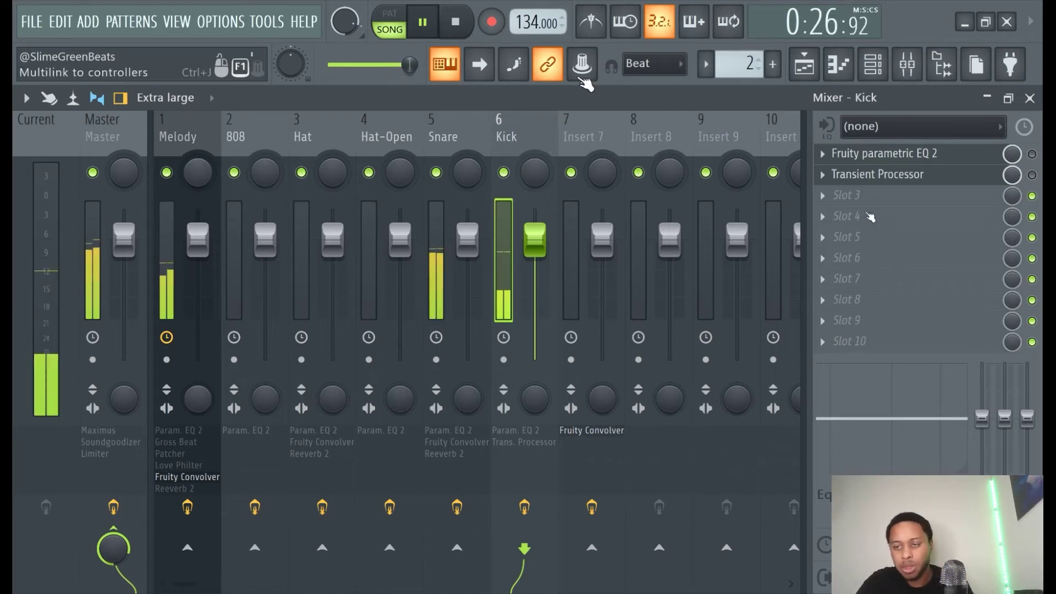
{"action": "left_click", "coordinate": [1031, 175]}
{"action": "left_click", "coordinate": [1031, 155]}
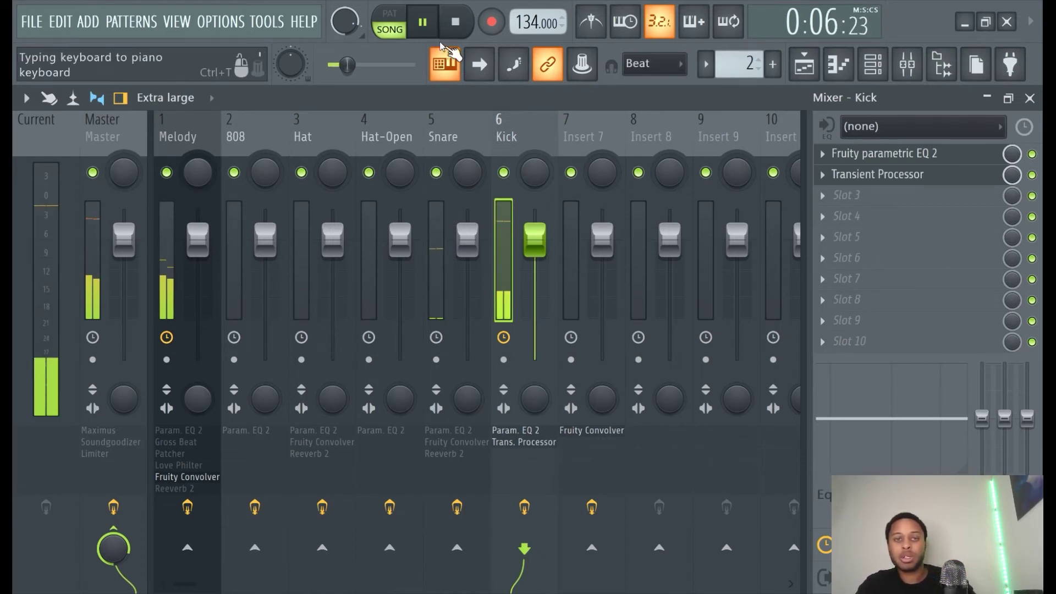
{"action": "left_click", "coordinate": [425, 25]}
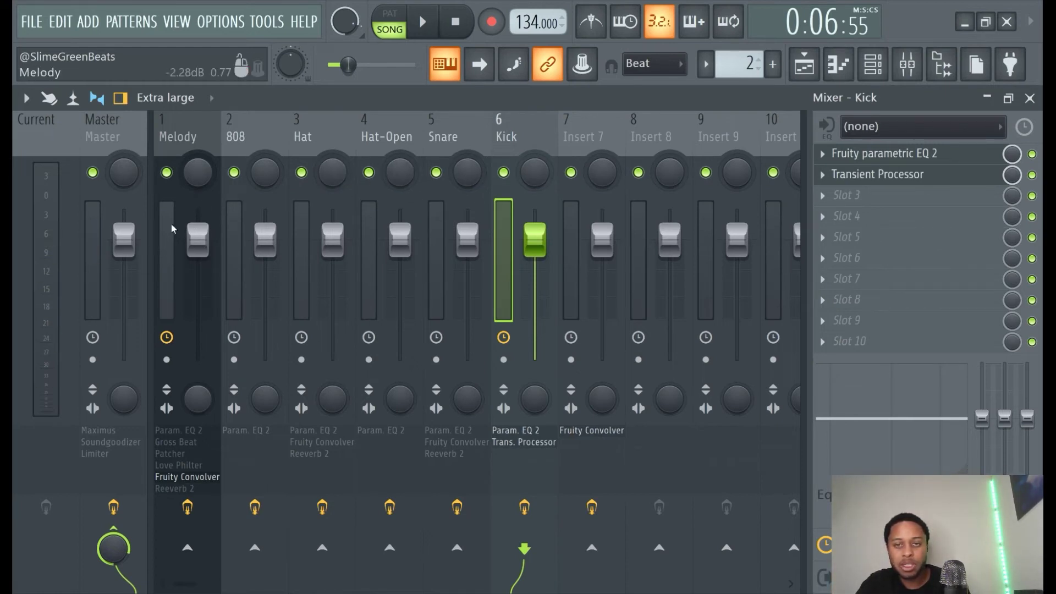
Step: Switch between the Channel rack and the Mixer, finishing with the Mixer in front
{"action": "left_click", "coordinate": [874, 66]}
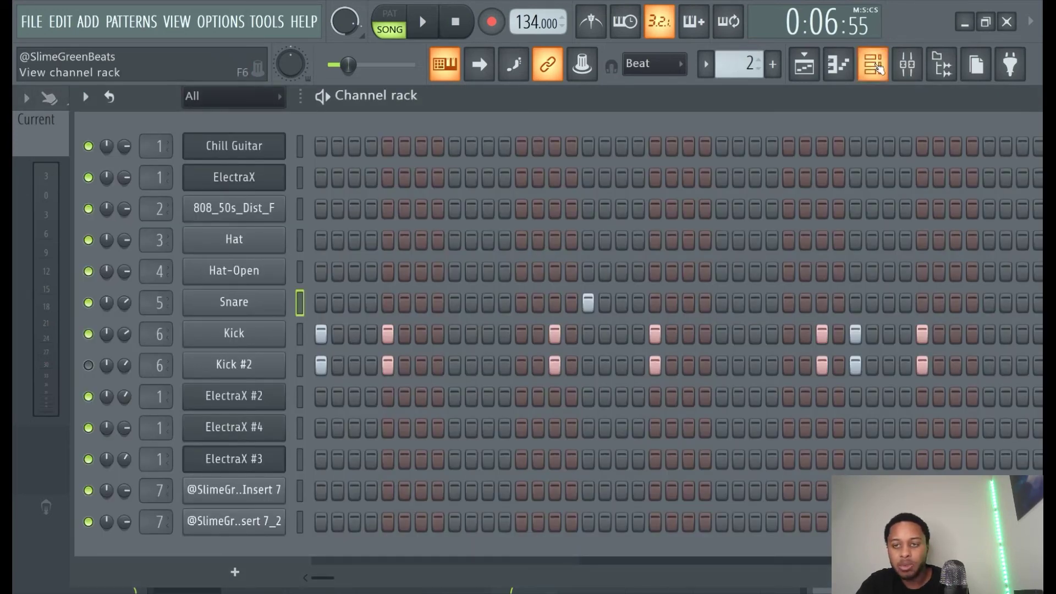
{"action": "left_click", "coordinate": [907, 65]}
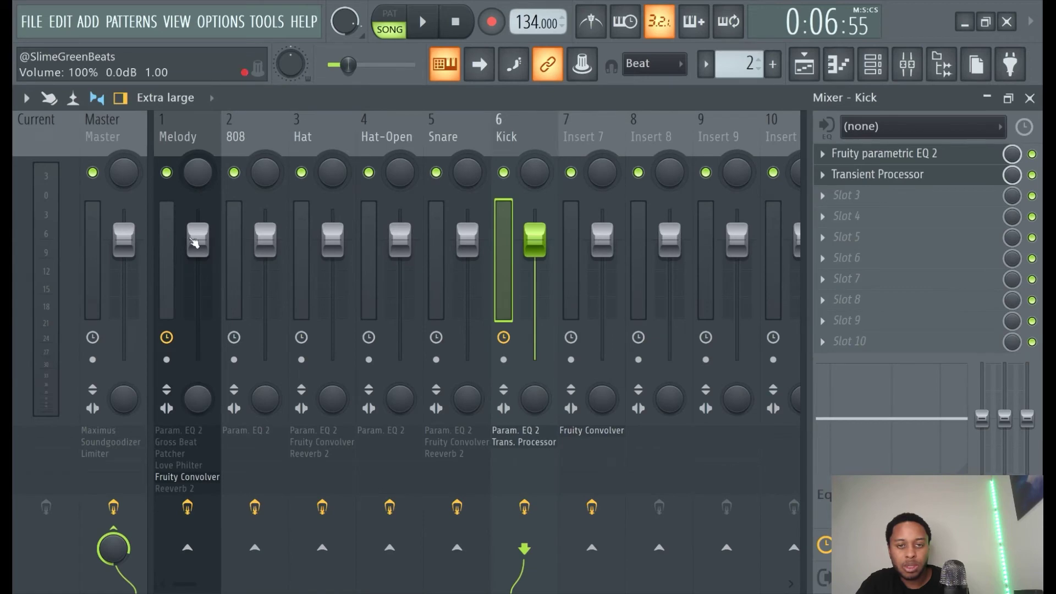
{"action": "left_click", "coordinate": [872, 66]}
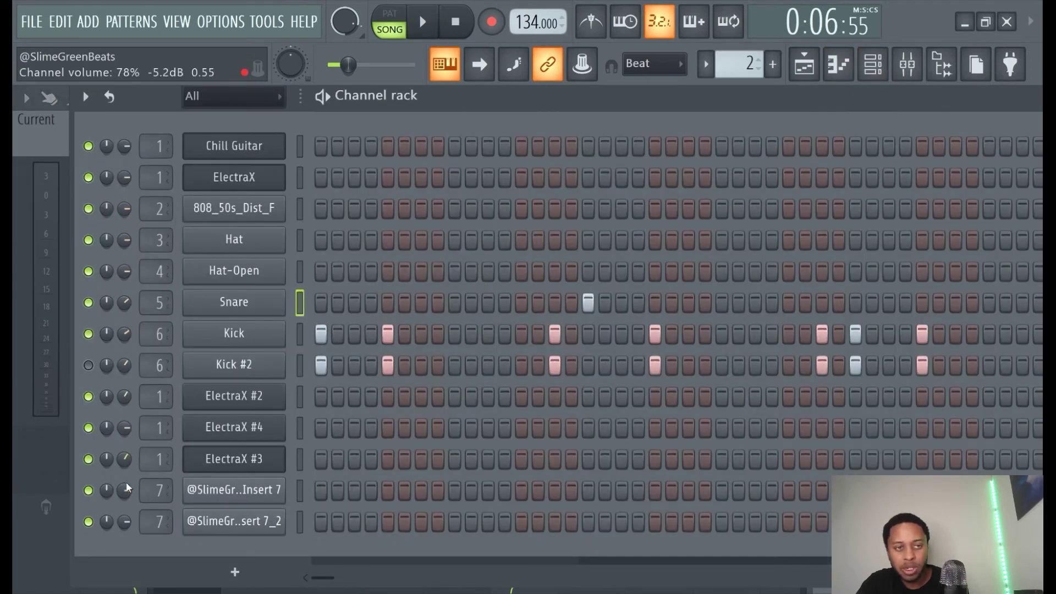
{"action": "left_click", "coordinate": [908, 68]}
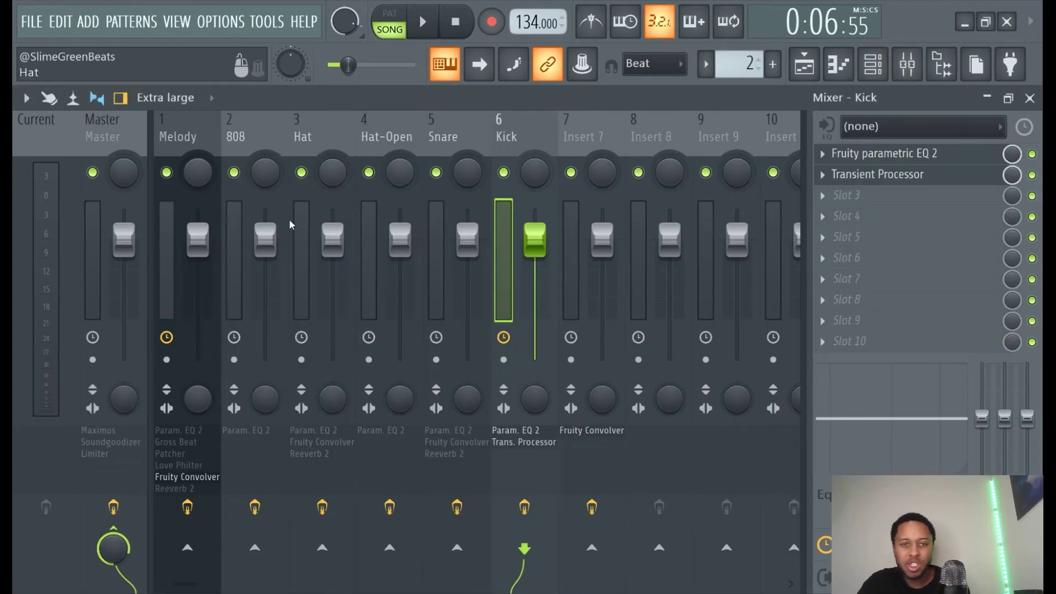
Step: Inspect the Snare, Kick and Melody insert effects, ending on Master's Maximus, Soundgoodizer and Fruity Limiter
{"action": "left_click", "coordinate": [439, 244]}
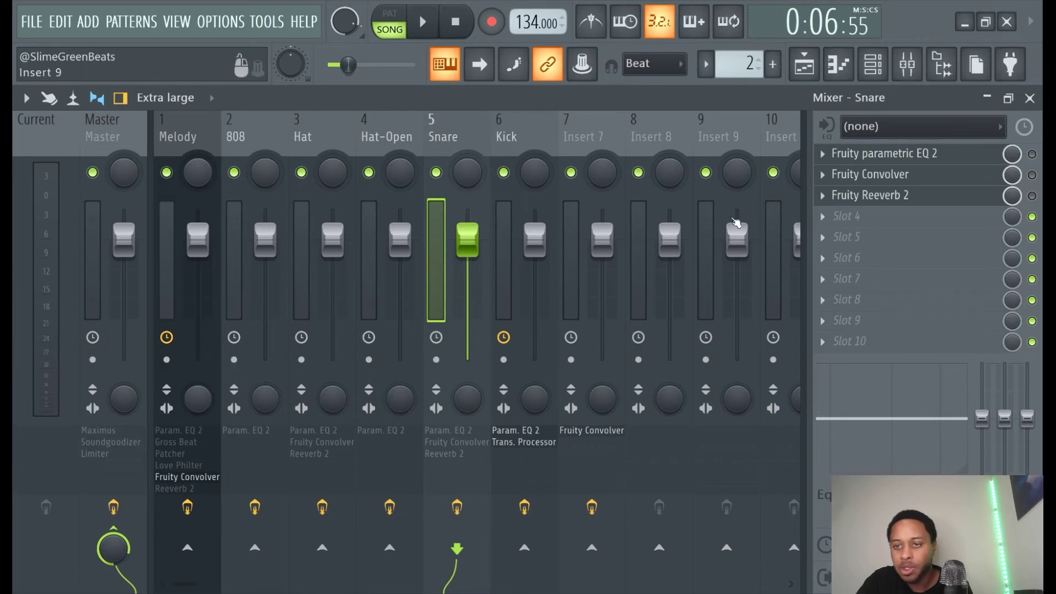
{"action": "left_click", "coordinate": [502, 237]}
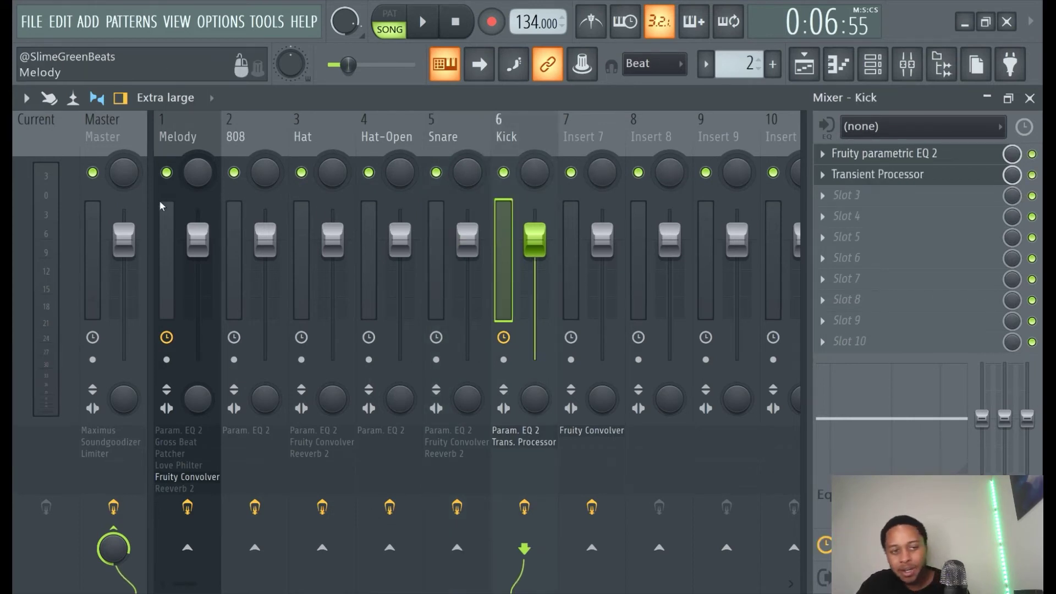
{"action": "left_click", "coordinate": [158, 221]}
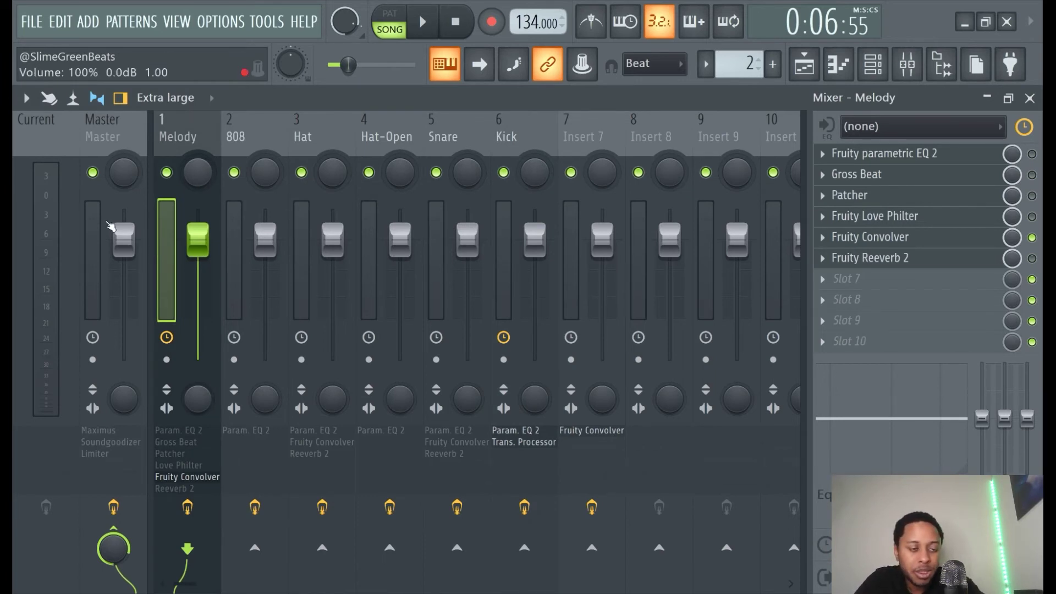
{"action": "left_click", "coordinate": [91, 231]}
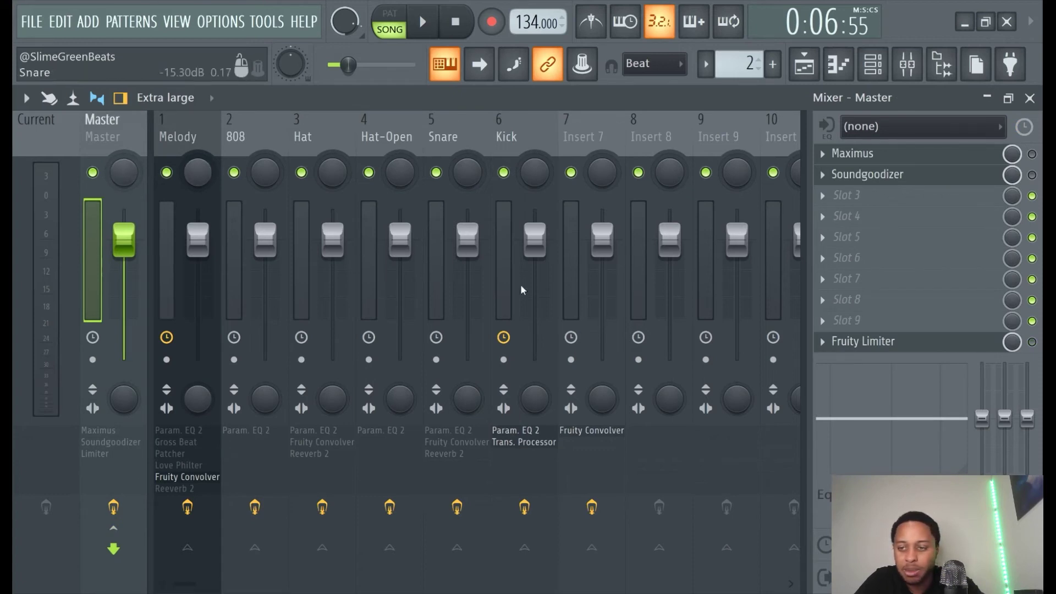
{"action": "left_click", "coordinate": [419, 21]}
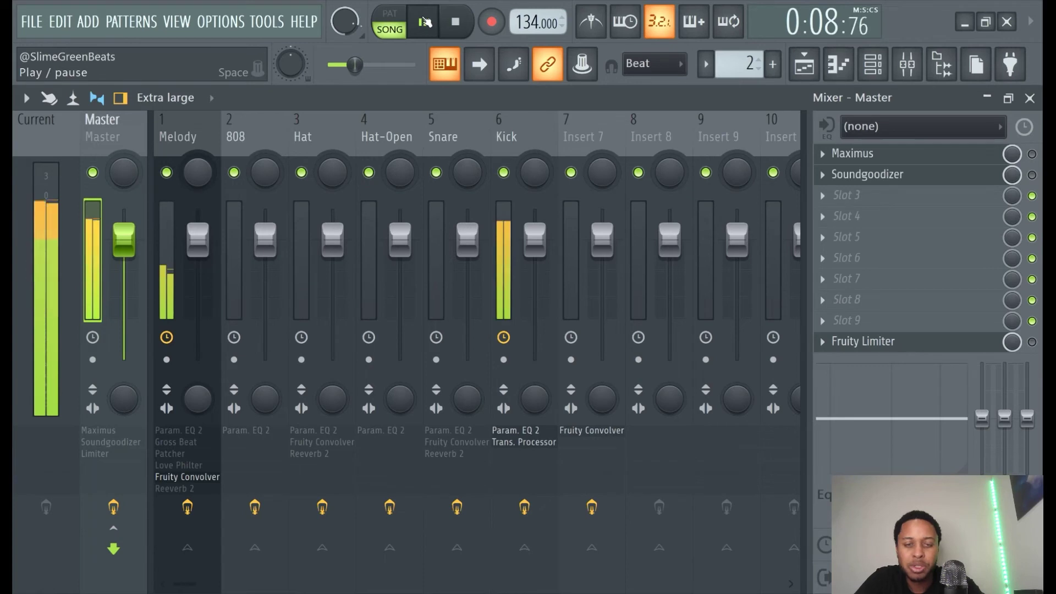
{"action": "left_click", "coordinate": [423, 22]}
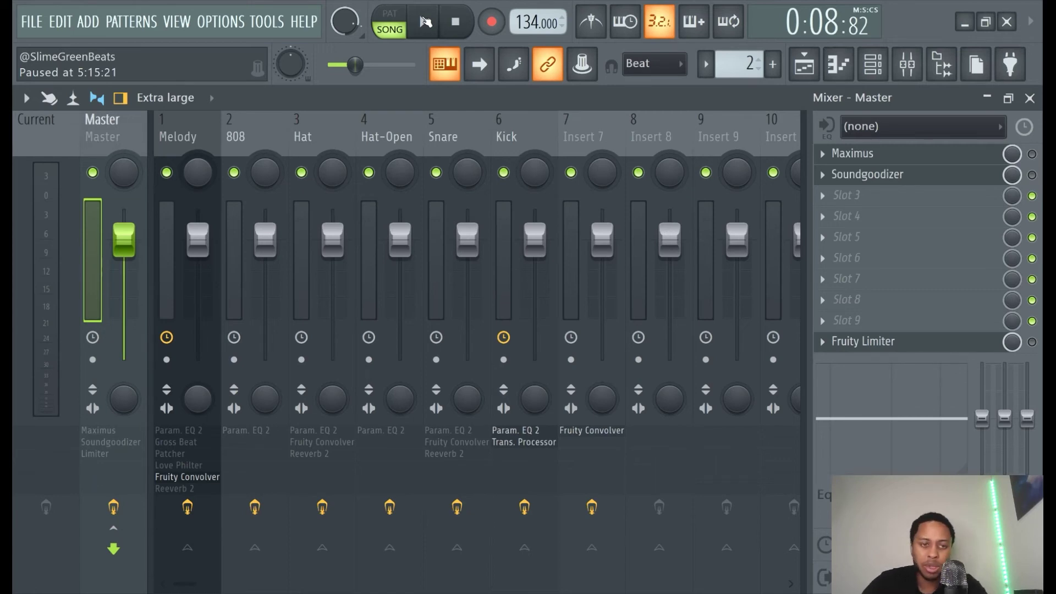
{"action": "left_click", "coordinate": [235, 137]}
Step: Step across the Hat, 808, Melody and Snare inserts, landing on Kick's Fruity parametric EQ 2 and Transient Processor
{"action": "left_click", "coordinate": [302, 136]}
{"action": "left_click", "coordinate": [236, 137]}
{"action": "left_click", "coordinate": [303, 136]}
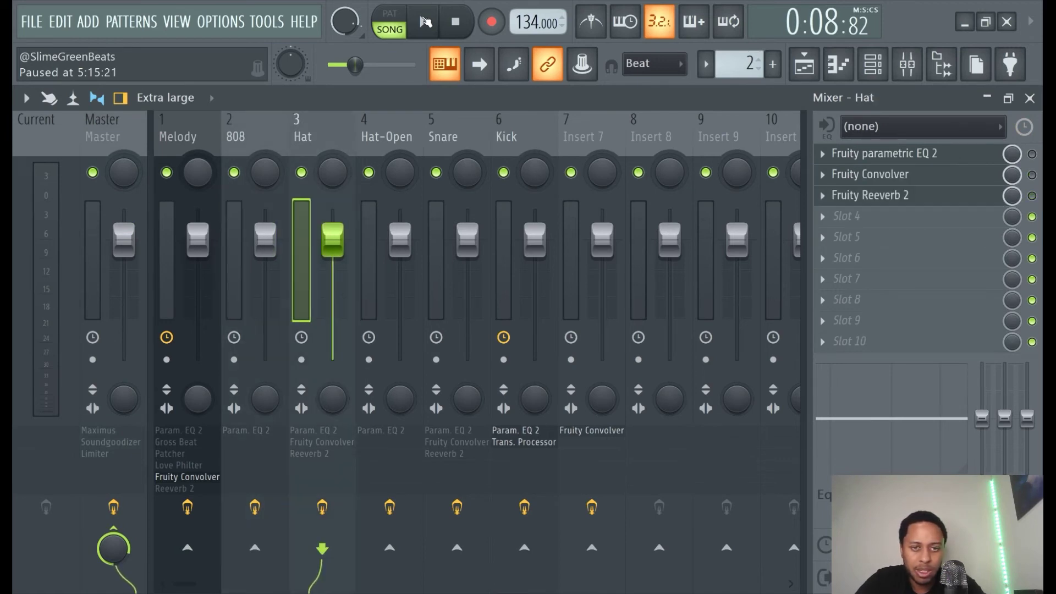
{"action": "key", "text": "Right"}
{"action": "key", "text": "Right"}
{"action": "key", "text": "Right"}
{"action": "key", "text": "Right"}
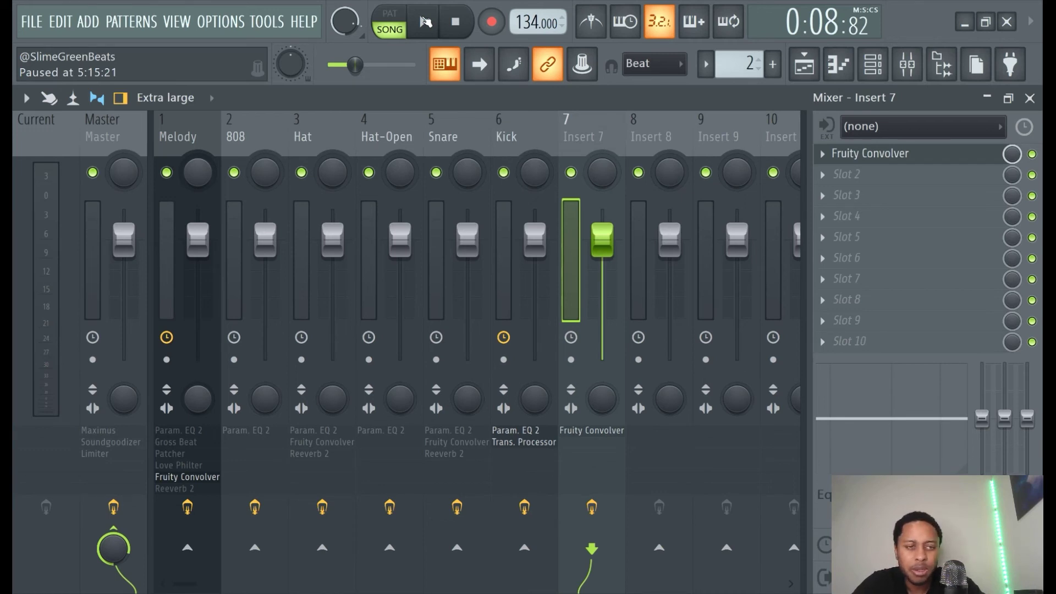
{"action": "key", "text": "Left"}
{"action": "key", "text": "Left"}
{"action": "key", "text": "Left"}
{"action": "key", "text": "Left"}
{"action": "key", "text": "Left"}
{"action": "key", "text": "Left"}
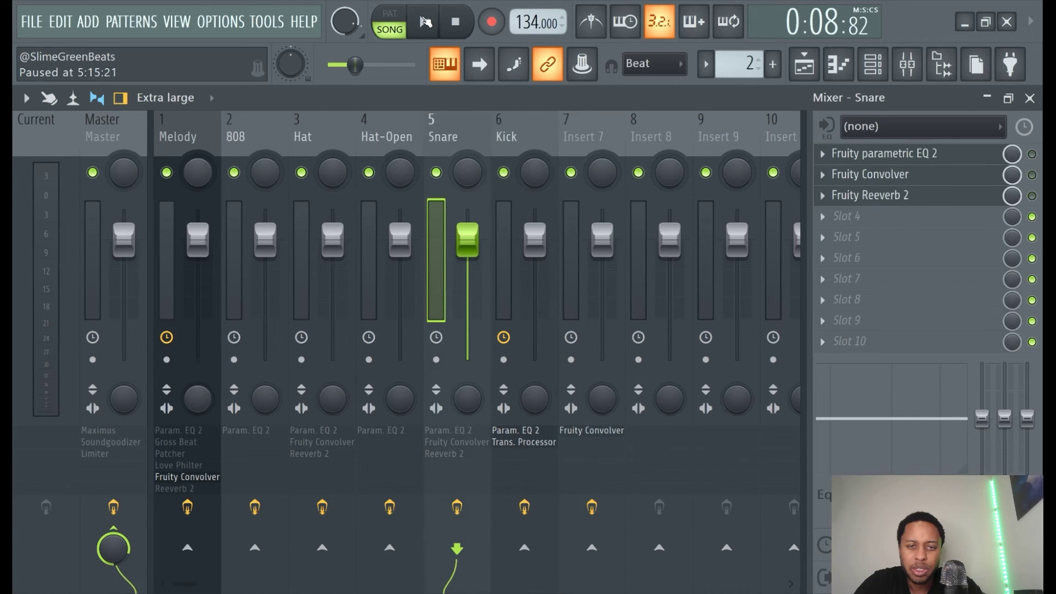
{"action": "key", "text": "Right"}
{"action": "key", "text": "Right"}
{"action": "key", "text": "Right"}
{"action": "key", "text": "Right"}
{"action": "key", "text": "Right"}
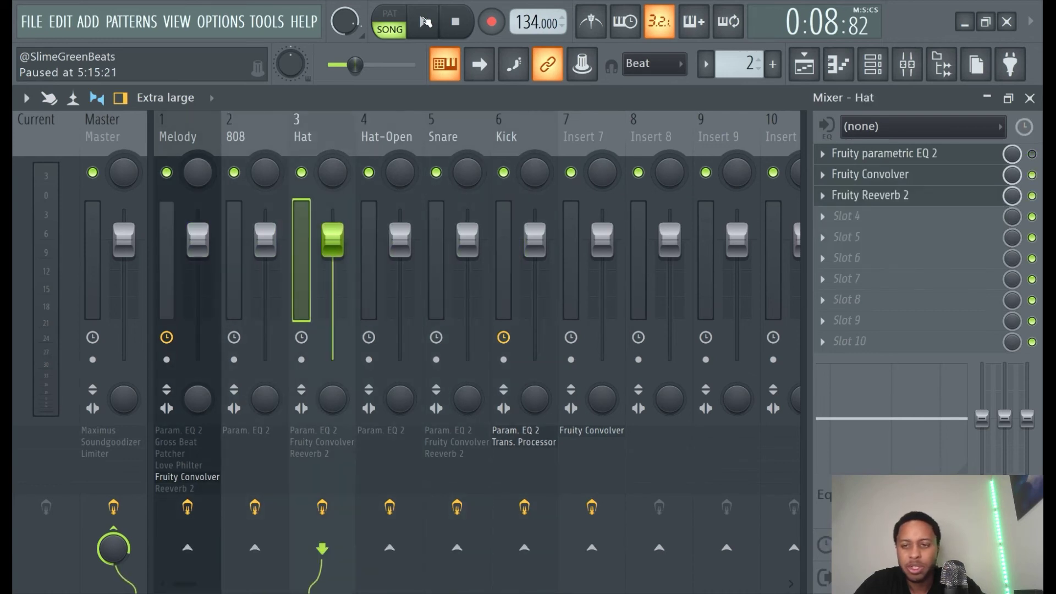
{"action": "key", "text": "Left"}
{"action": "key", "text": "Left"}
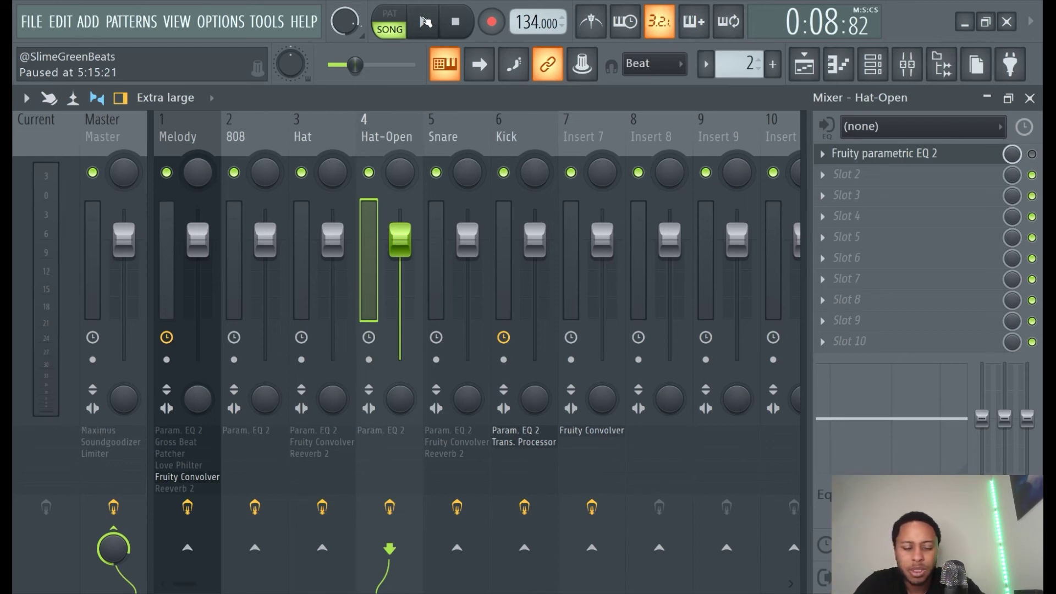
{"action": "key", "text": "Right"}
{"action": "key", "text": "Right"}
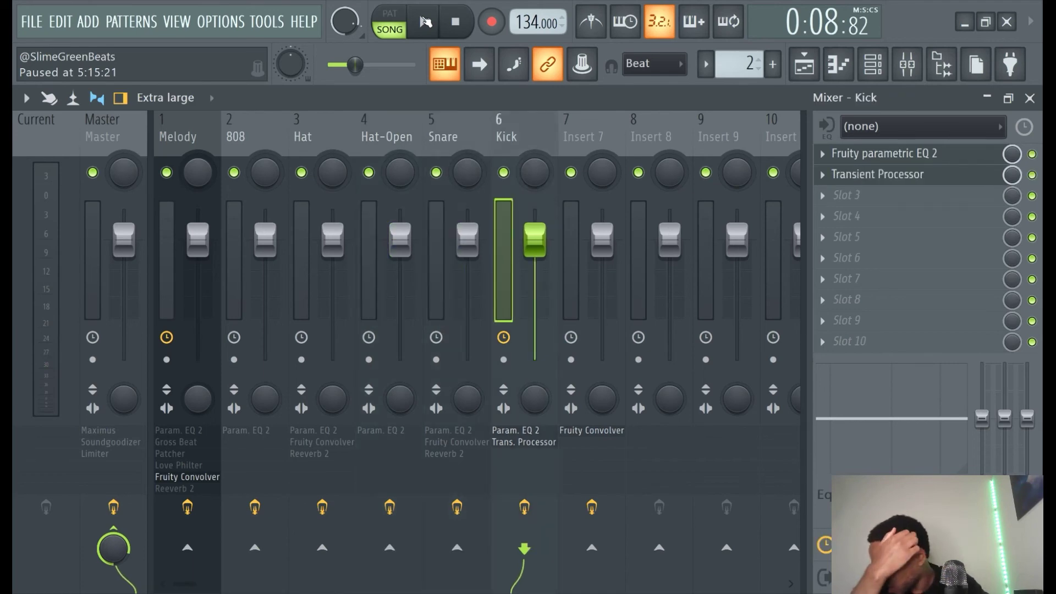
{"action": "left_click", "coordinate": [873, 64]}
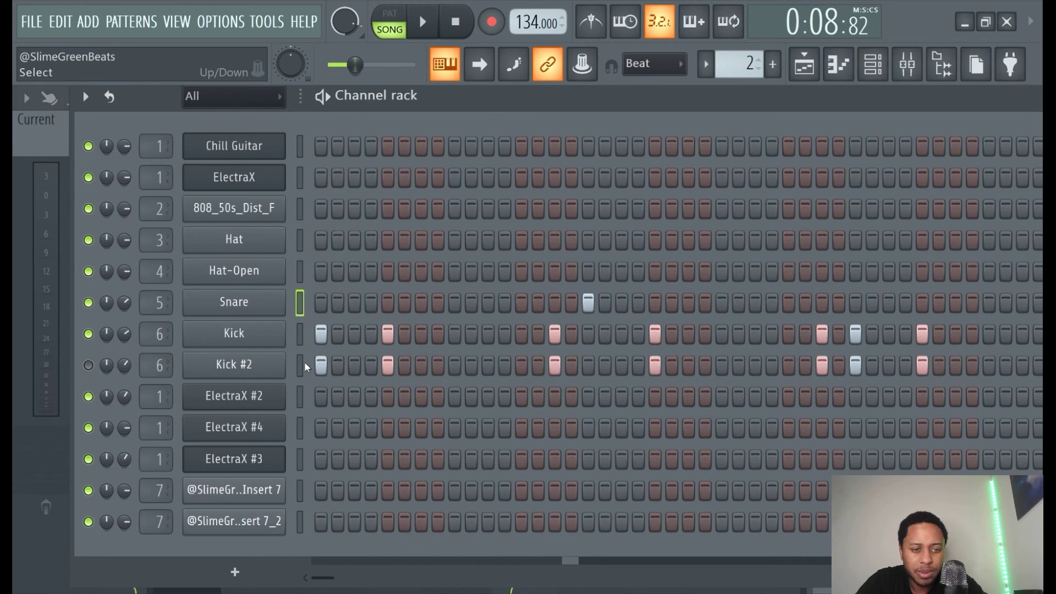
{"action": "left_click", "coordinate": [304, 346]}
{"action": "left_click", "coordinate": [305, 306]}
{"action": "left_click", "coordinate": [302, 282]}
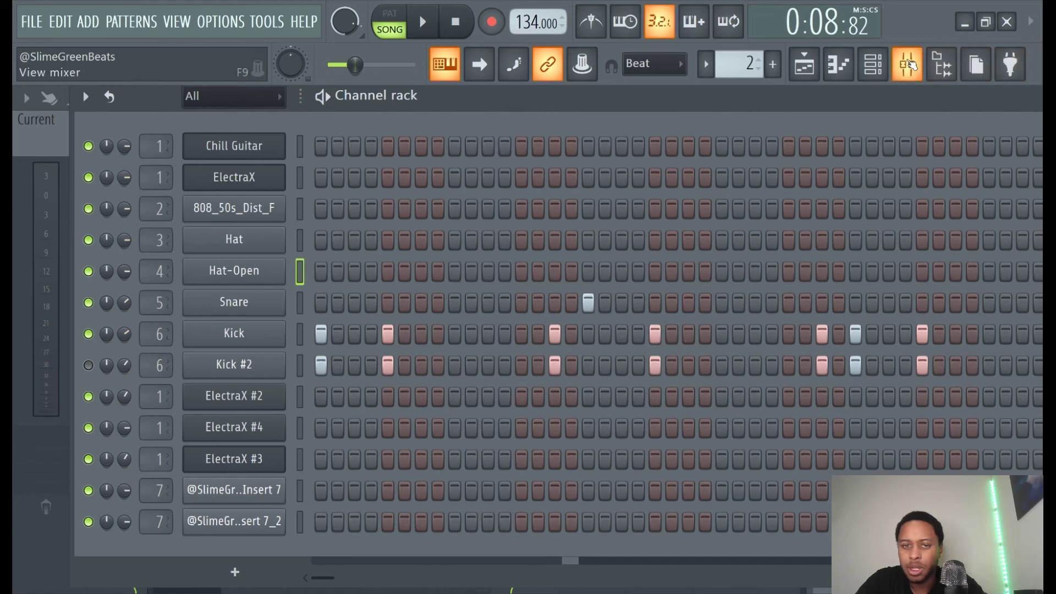
{"action": "left_click", "coordinate": [907, 65]}
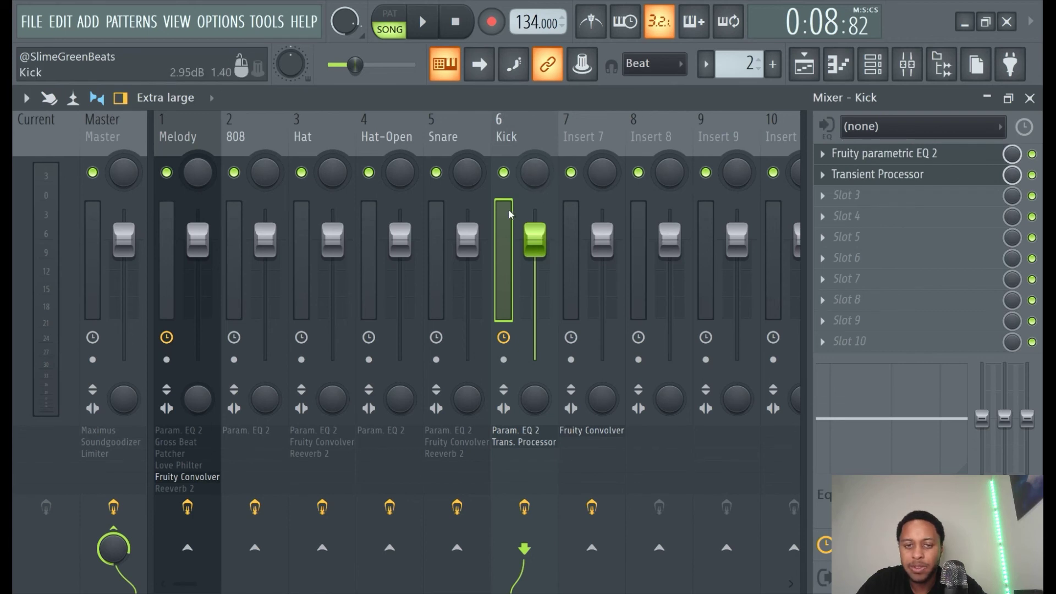
Step: Reset the lowered Kick fader to 100% and mute its EQ and Transient Processor slots
{"action": "left_click_drag", "start_coordinate": [534, 239], "coordinate": [534, 254]}
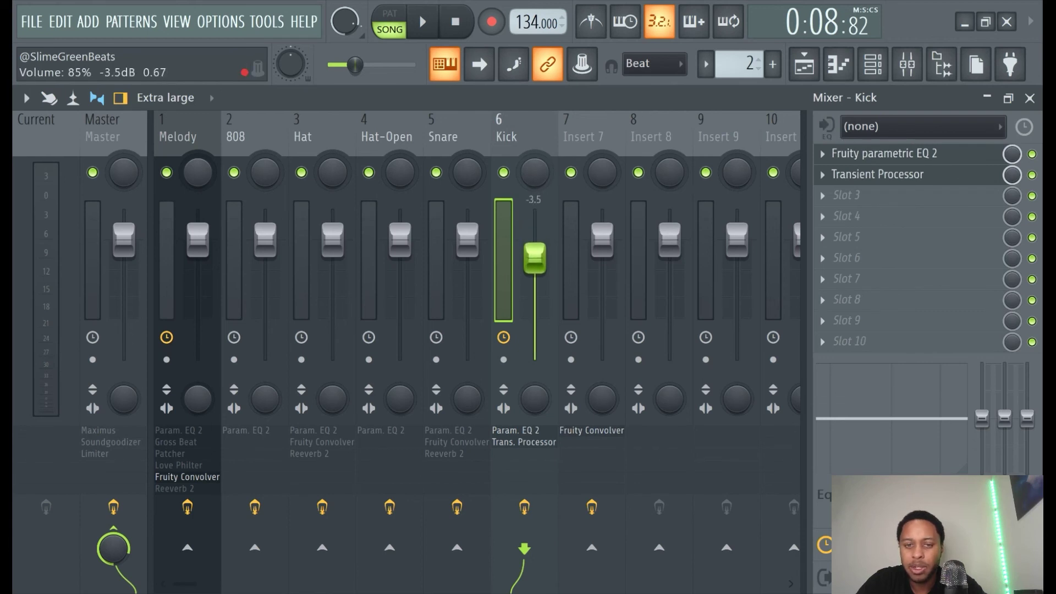
{"action": "right_click", "coordinate": [528, 246]}
{"action": "left_click", "coordinate": [547, 254]}
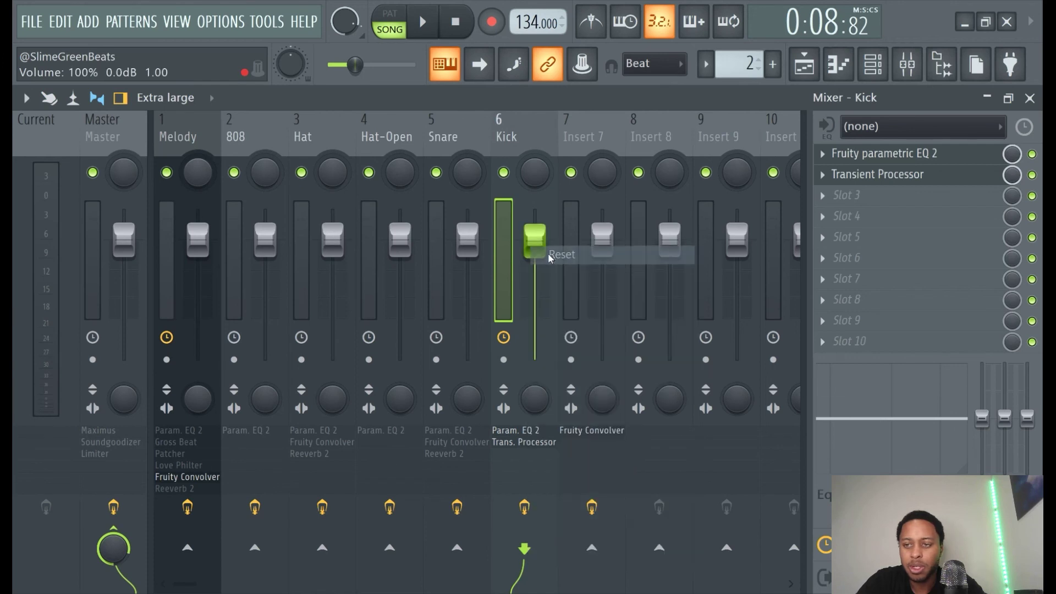
{"action": "right_click", "coordinate": [1034, 156]}
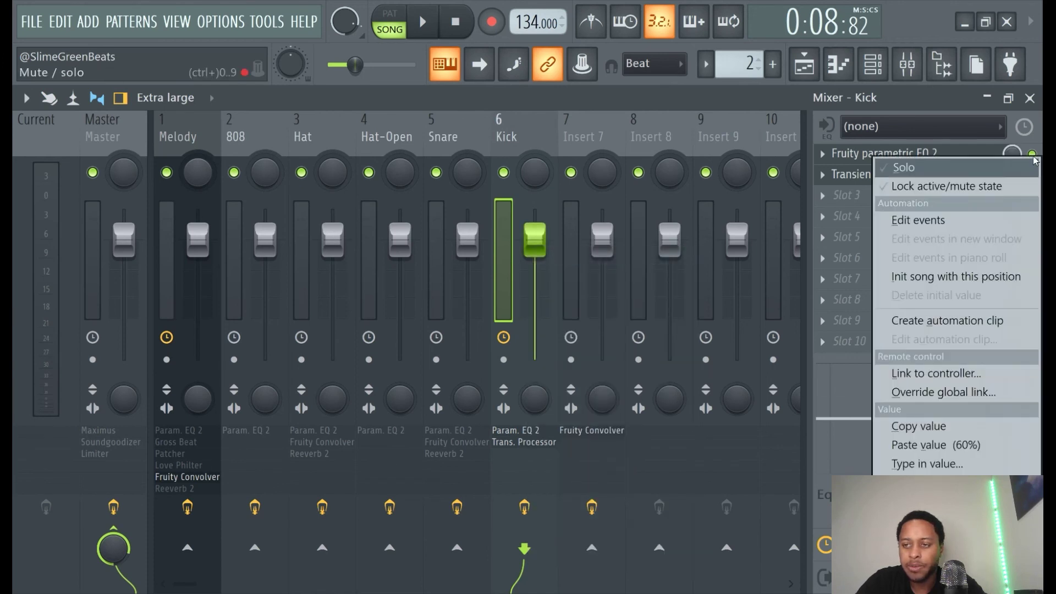
{"action": "left_click", "coordinate": [1022, 167]}
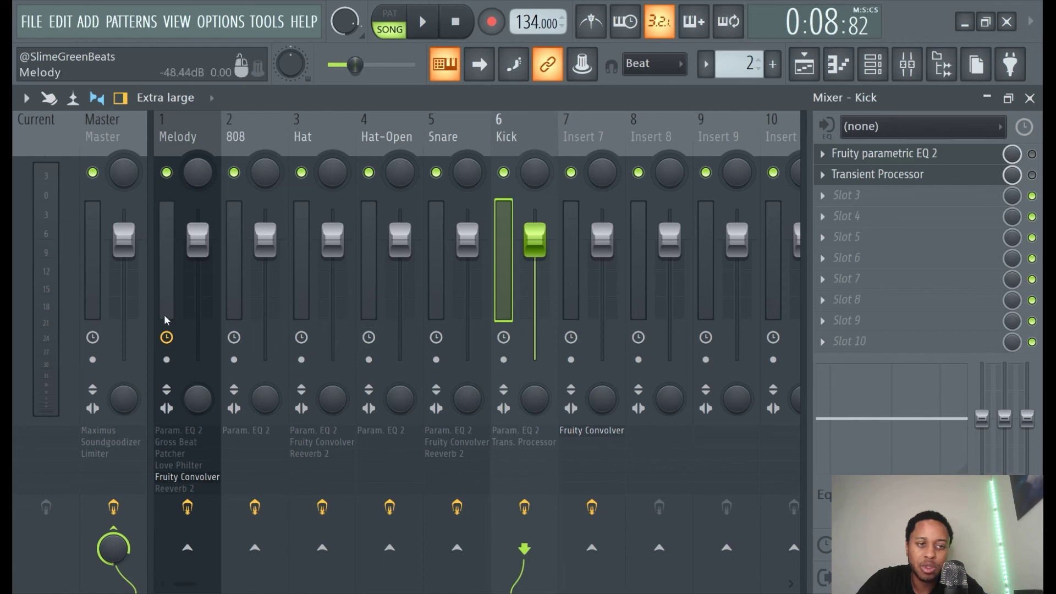
Step: Select the Master insert to display its Maximus, Soundgoodizer and Fruity Limiter chain
{"action": "left_click", "coordinate": [99, 281]}
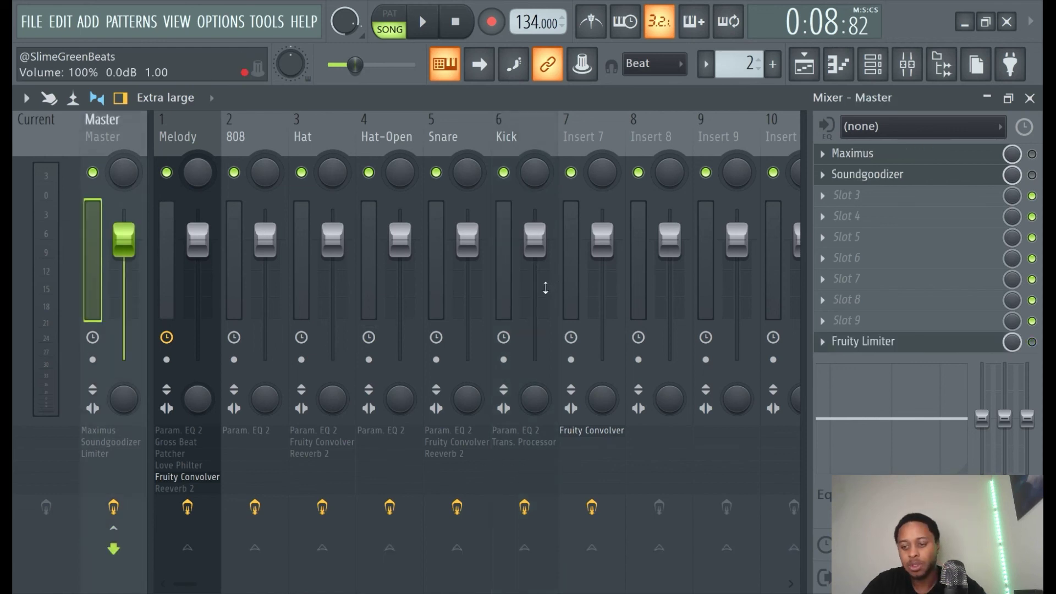